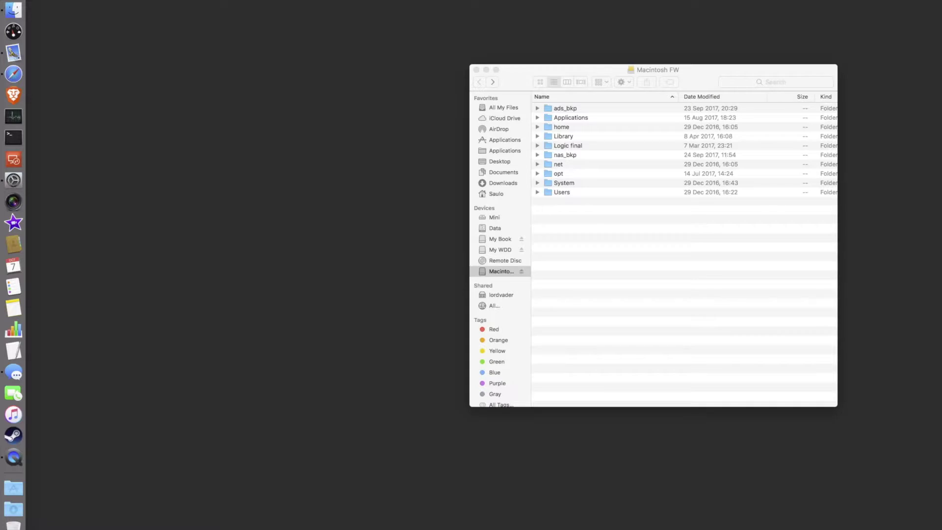
- Check the Macintosh FW volume's info and look through the backups in its ads_bkp folder
key(super+i)
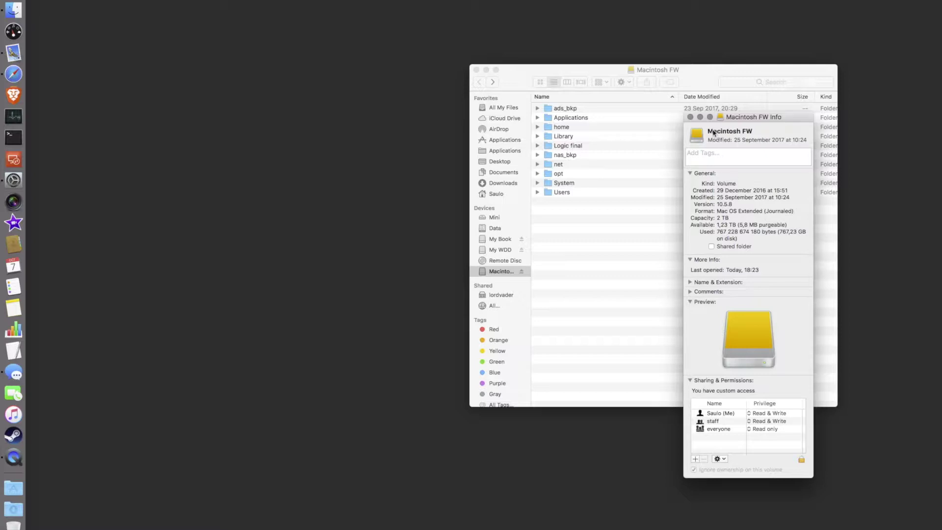
click(690, 117)
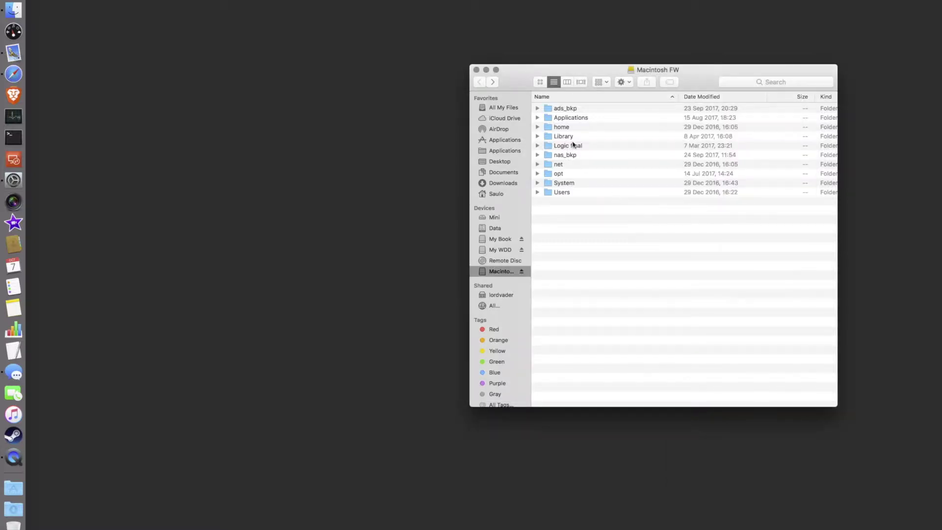
double_click(547, 109)
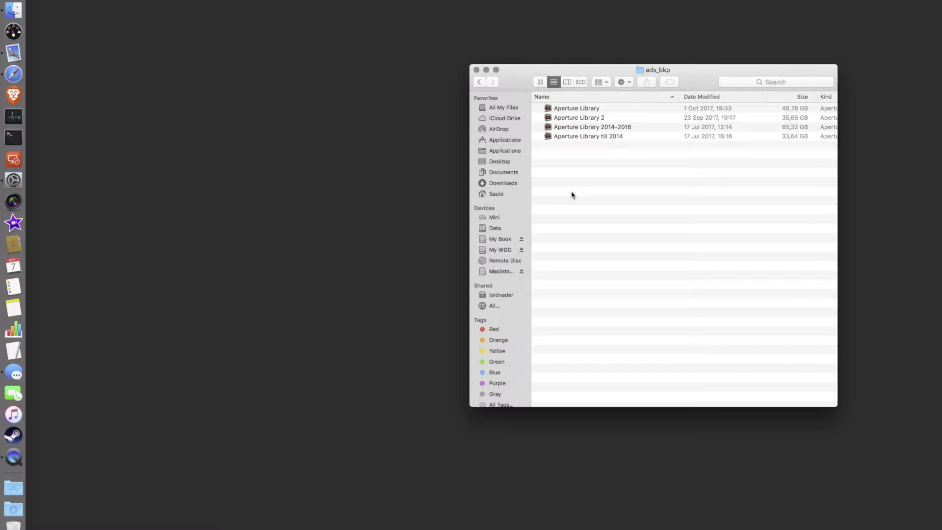
click(481, 83)
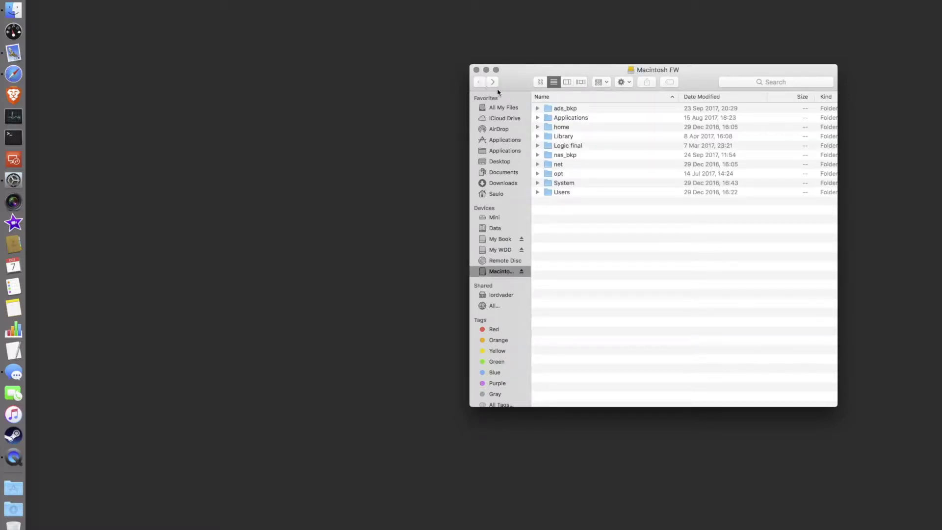
- Check the nas_bkp folder's info and browse the subfolders inside its devraid1 folder
click(561, 153)
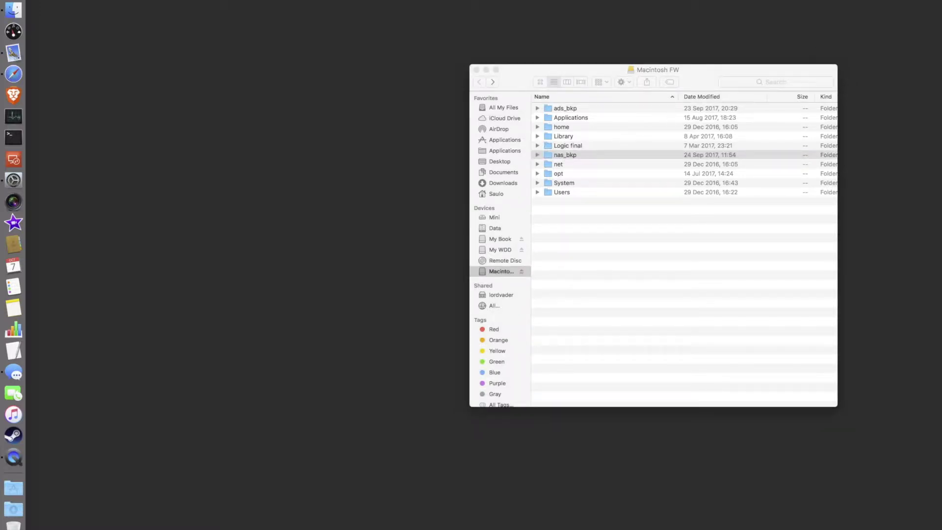
key(super+i)
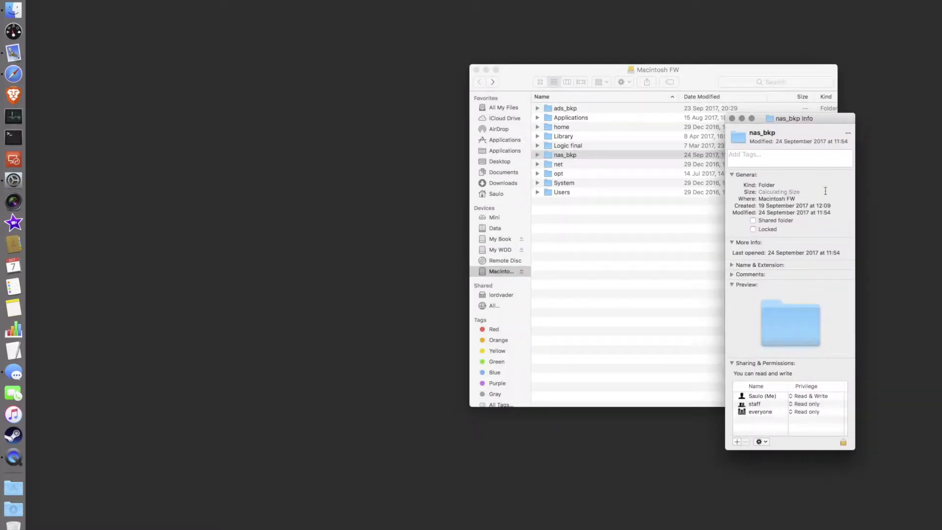
click(537, 155)
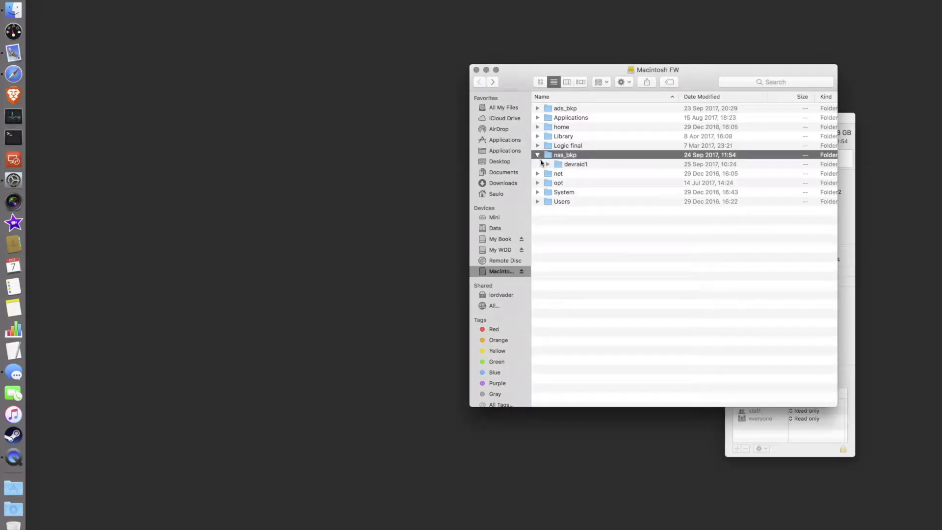
click(547, 165)
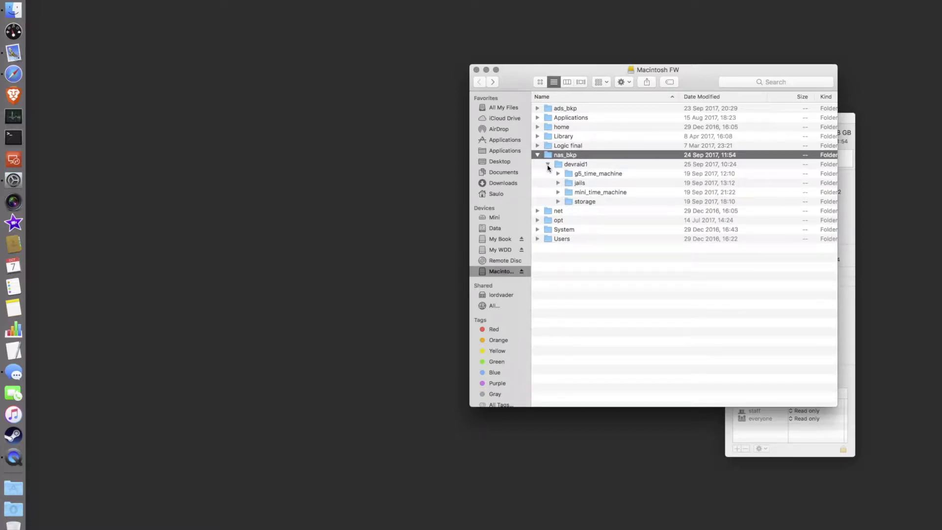
click(558, 201)
click(558, 202)
click(536, 155)
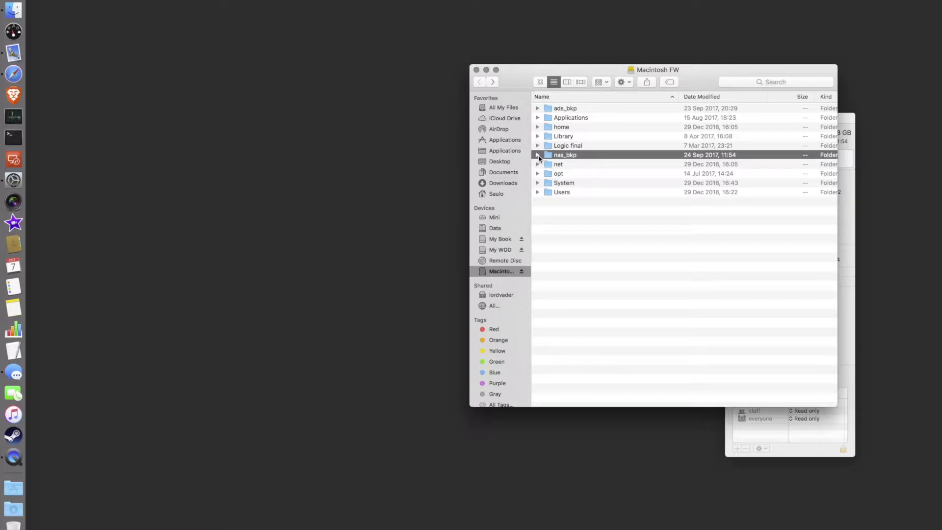
click(552, 147)
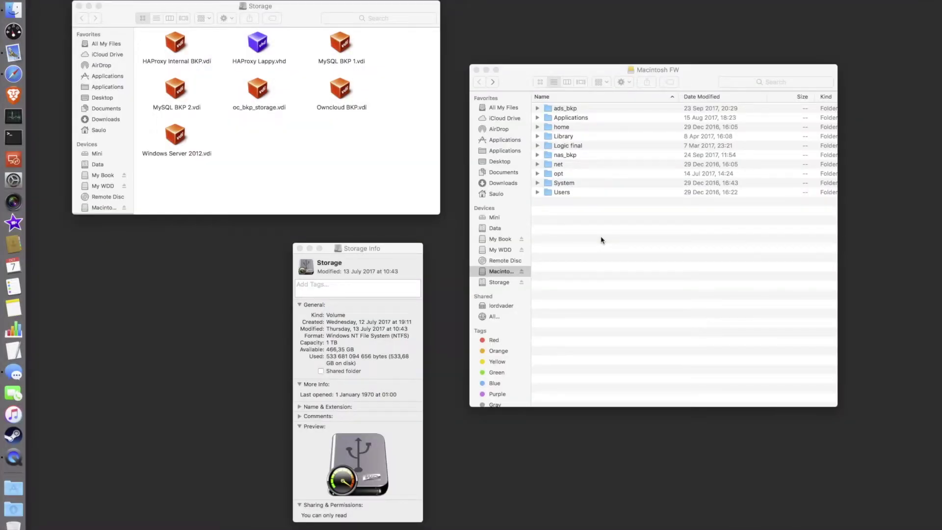
- Examine the Storage volume's file system format in its info window
click(369, 189)
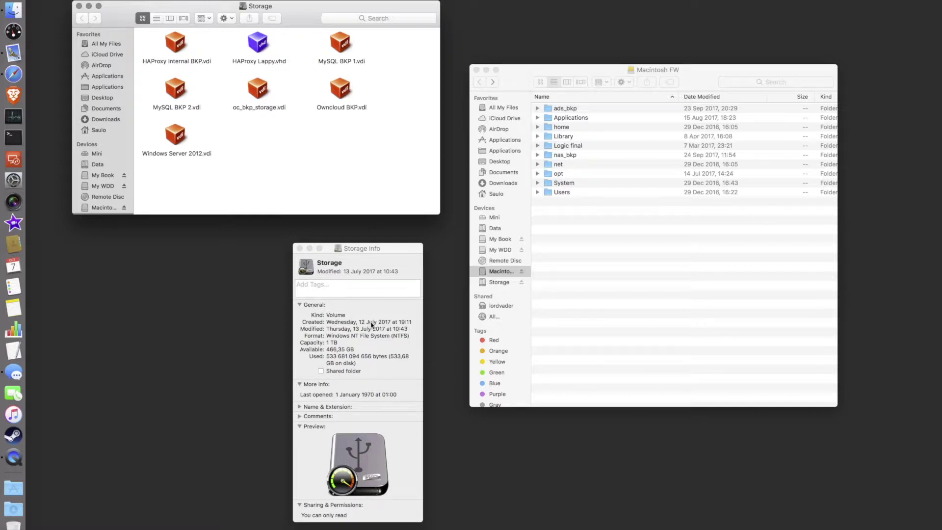
click(380, 339)
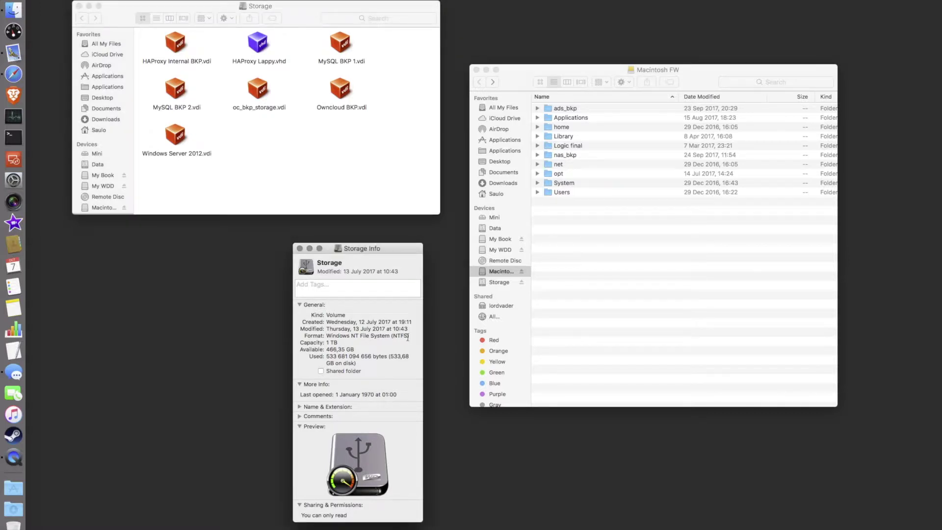
drag(408, 337, 327, 338)
click(345, 312)
- Open Disk Utility and select the external WD My Passport 07A8 Media drive
key(super+space)
text(disk u)
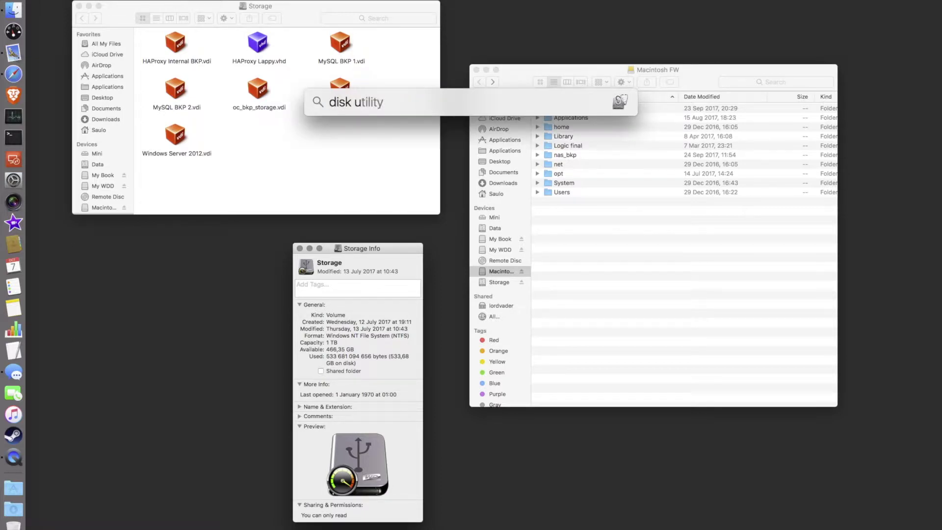
key(Return)
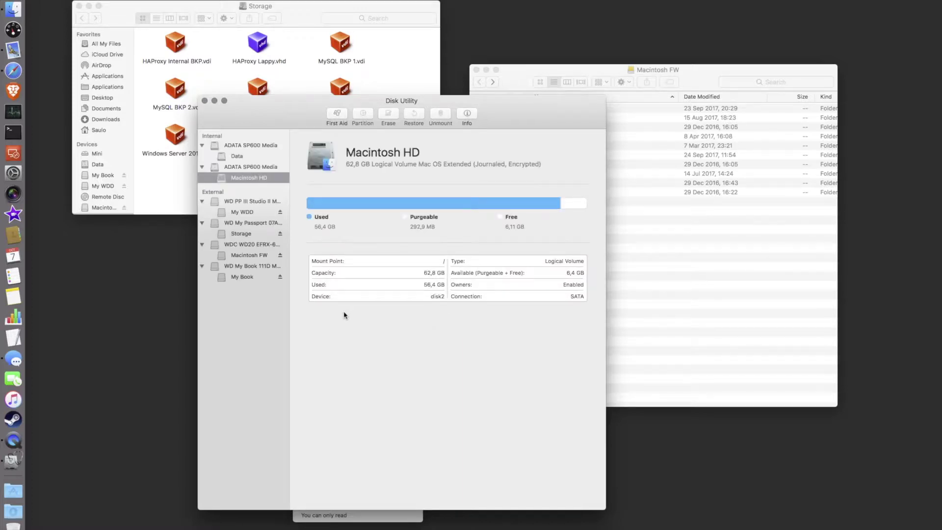
click(263, 224)
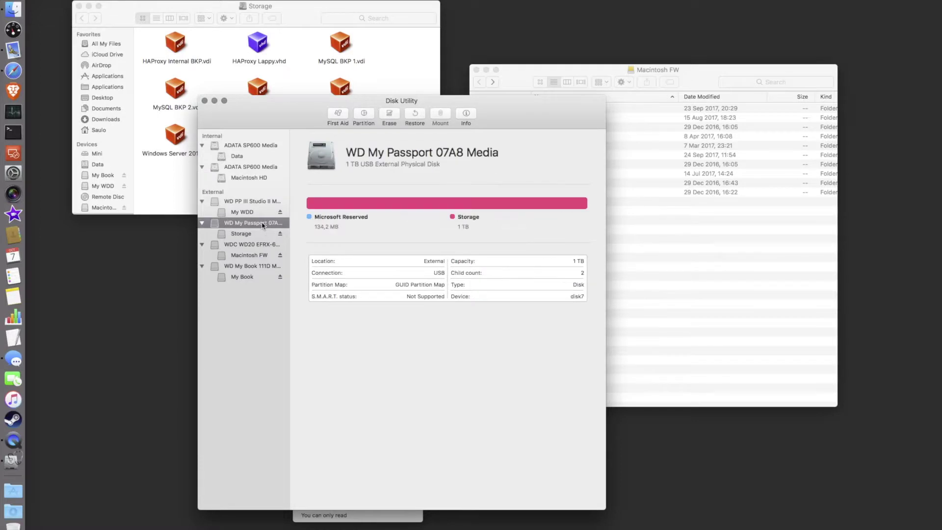
- Inspect the Storage and Microsoft Reserved partitions of the WD My Passport drive without changing them
click(369, 117)
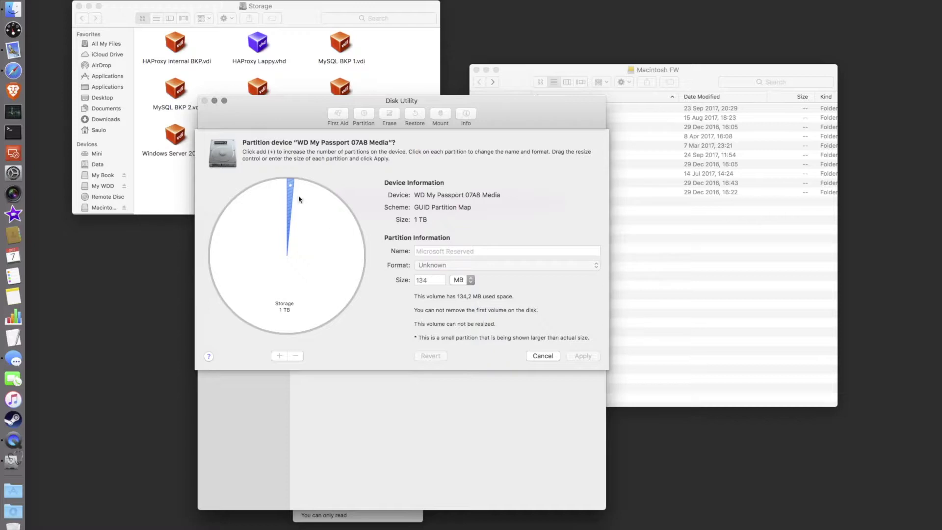
mouse_move(291, 191)
click(302, 305)
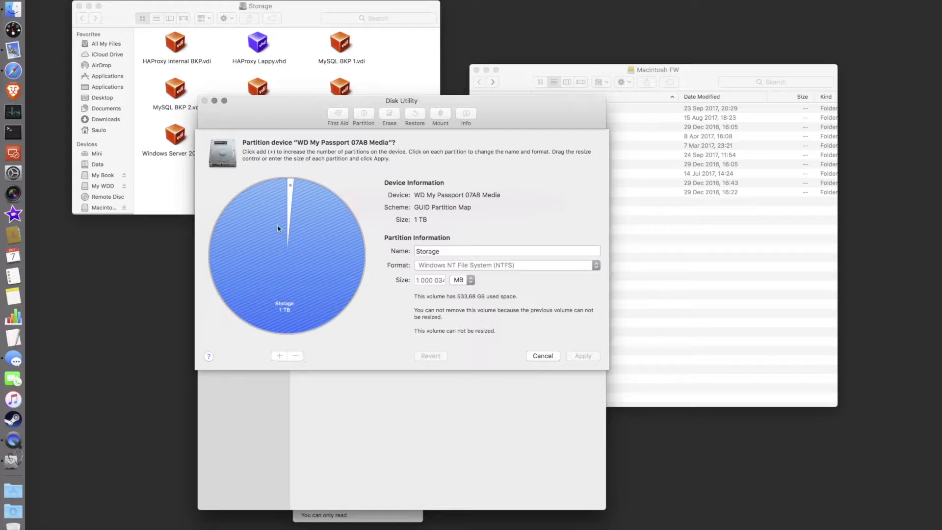
click(289, 189)
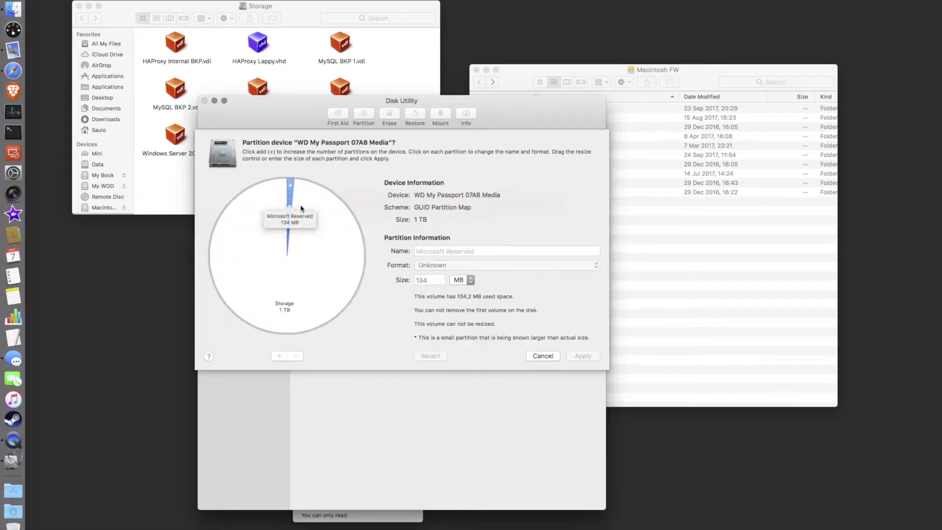
click(542, 356)
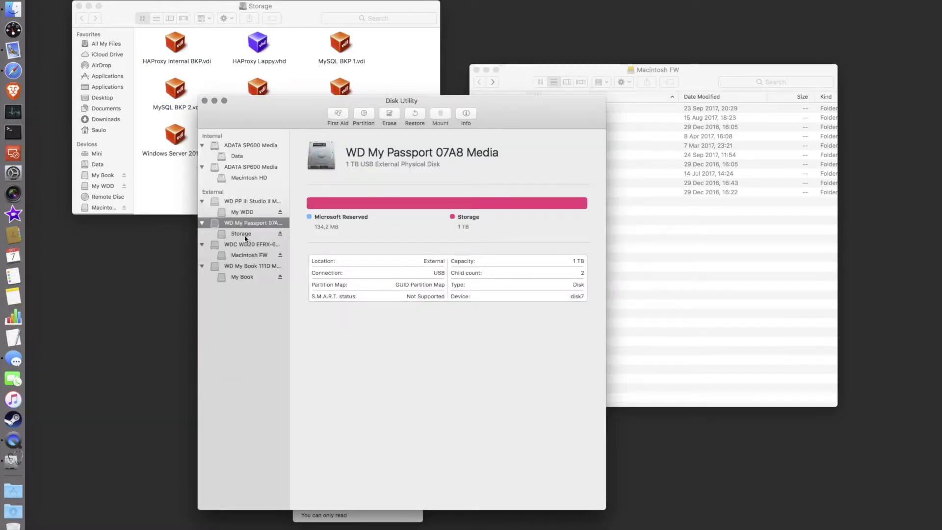
- Prepare to erase the Storage volume as Mac OS Extended (Journaled) with the Fastest security option
click(245, 235)
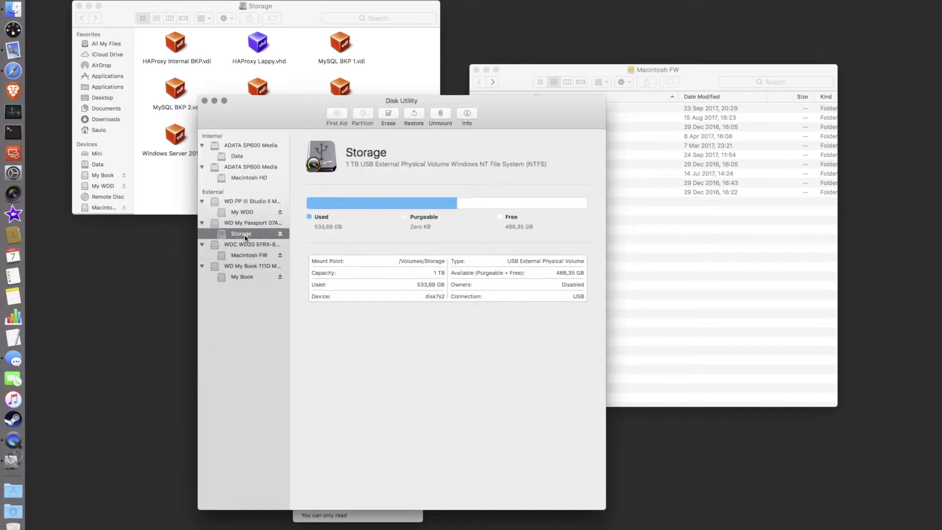
click(392, 123)
click(411, 202)
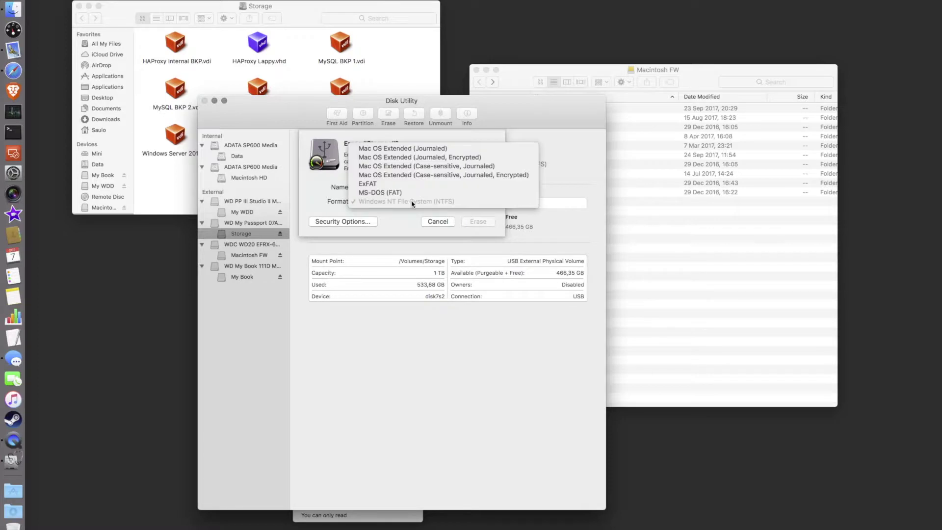
click(412, 149)
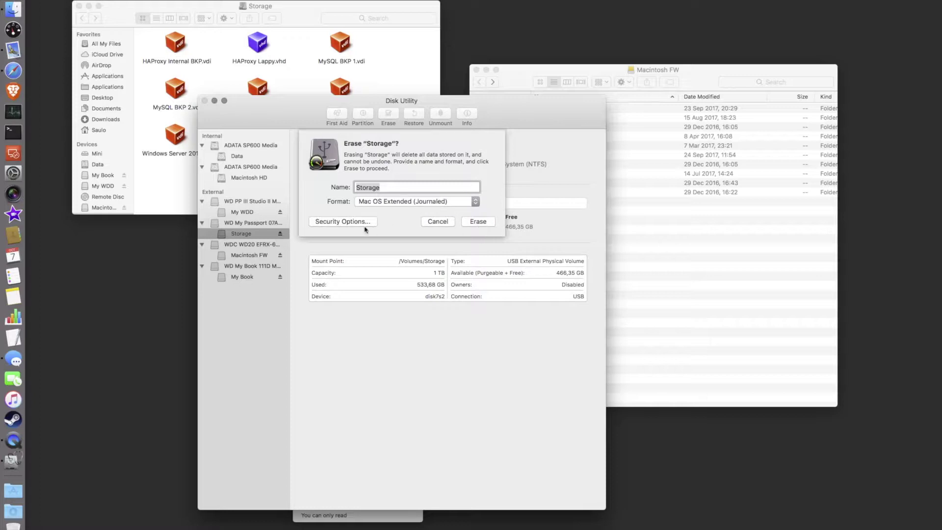
click(337, 220)
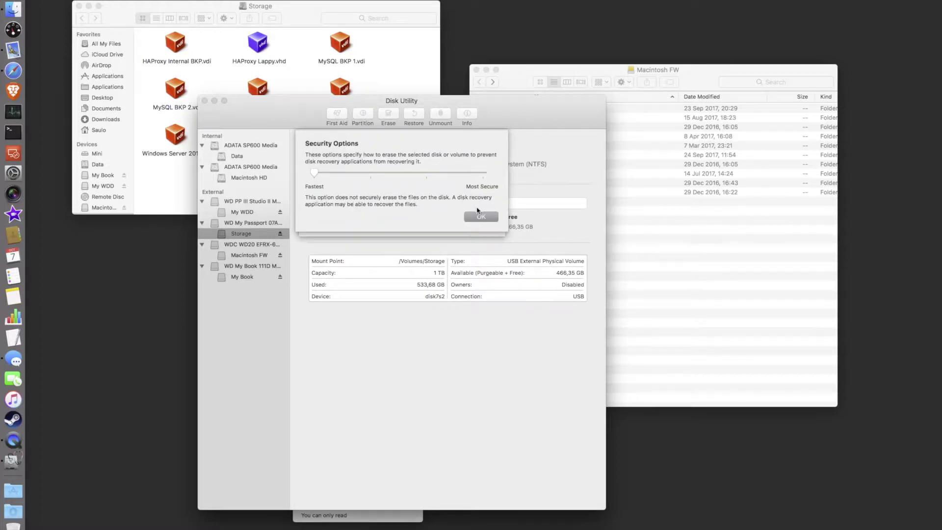
mouse_move(316, 175)
mouse_down()
mouse_move(480, 175)
mouse_move(315, 177)
mouse_up()
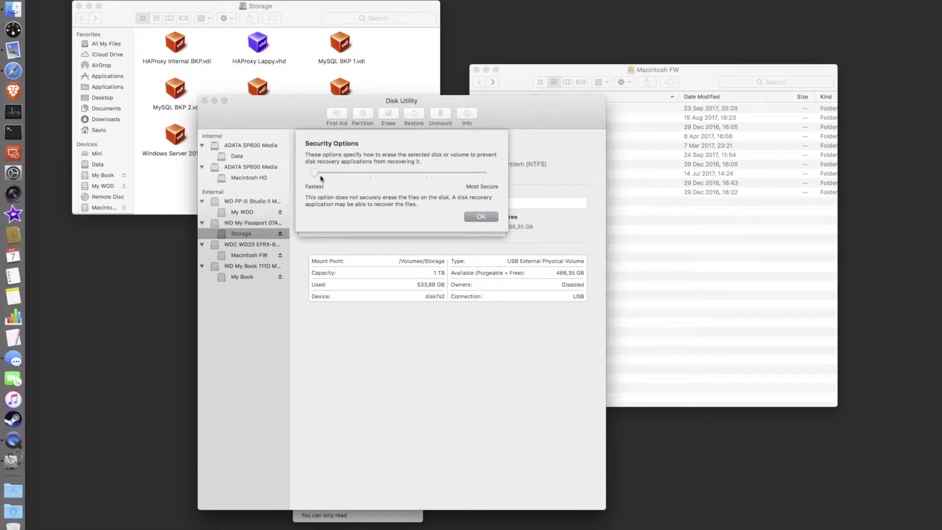
click(493, 217)
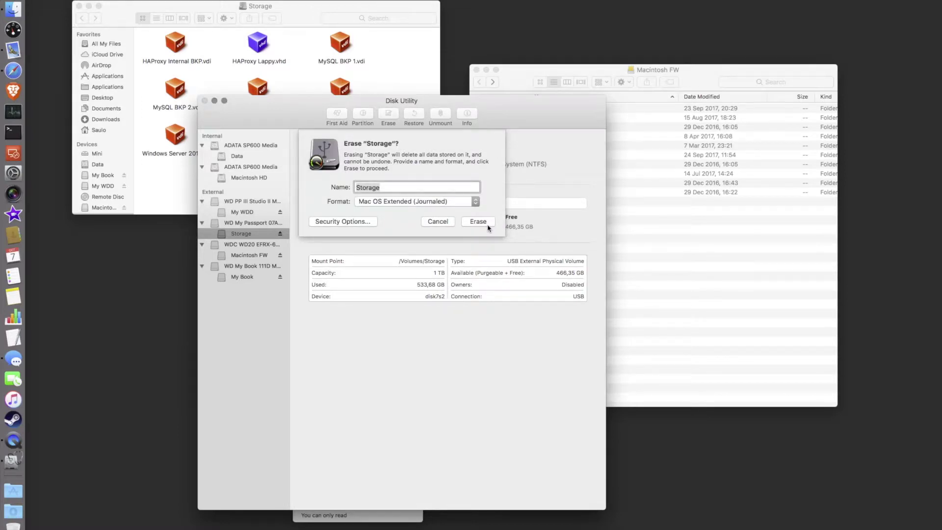
- Try to erase the Storage volume under the name BKP pre SSD and check the details of the operation
key(Right)
key(BackSpace)
key(BackSpace)
key(BackSpace)
key(BackSpace)
key(BackSpace)
key(BackSpace)
key(BackSpace)
text(BKP pre SSD)
click(489, 225)
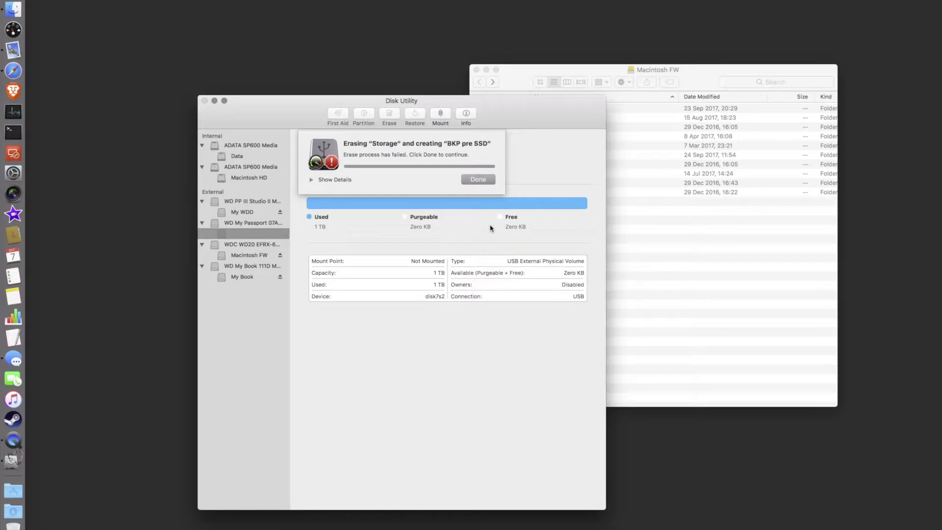
click(310, 181)
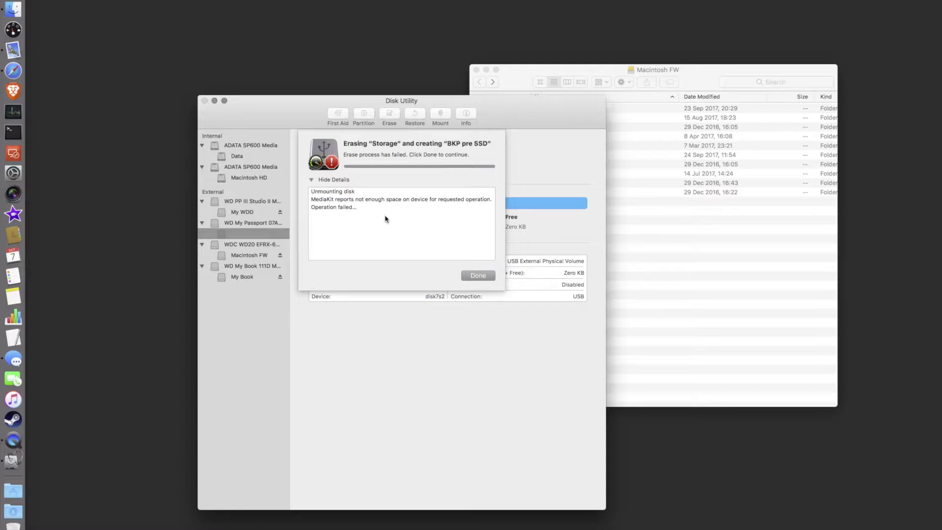
click(478, 276)
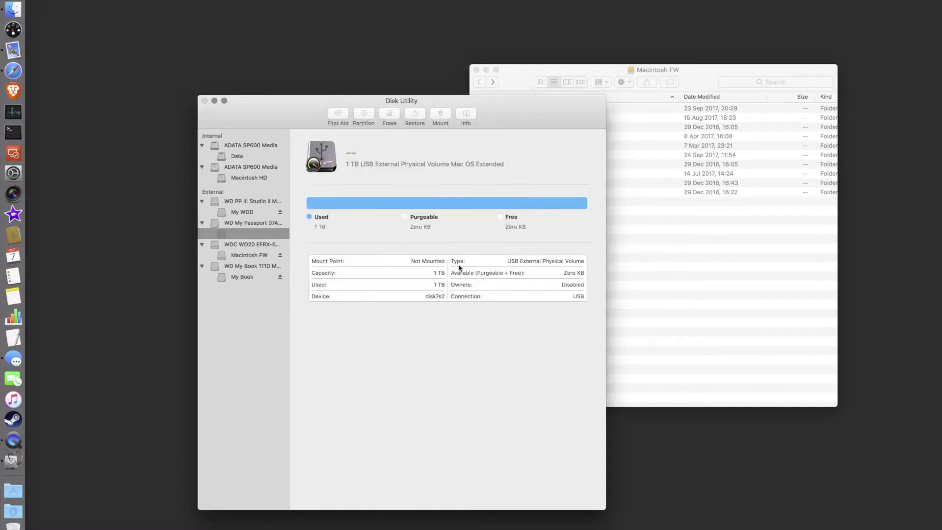
- Recheck the partition layout of the whole WD My Passport 07A8 Media drive without changing it
click(234, 224)
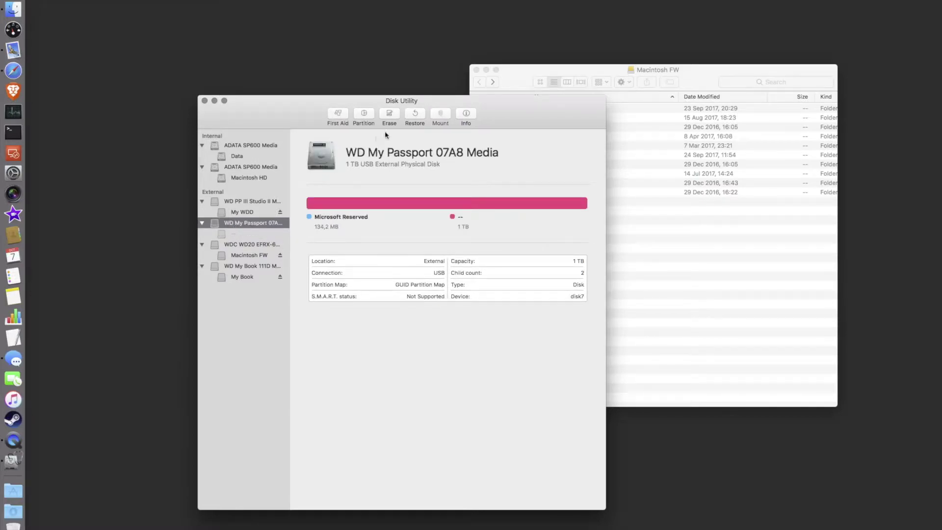
click(362, 118)
click(304, 233)
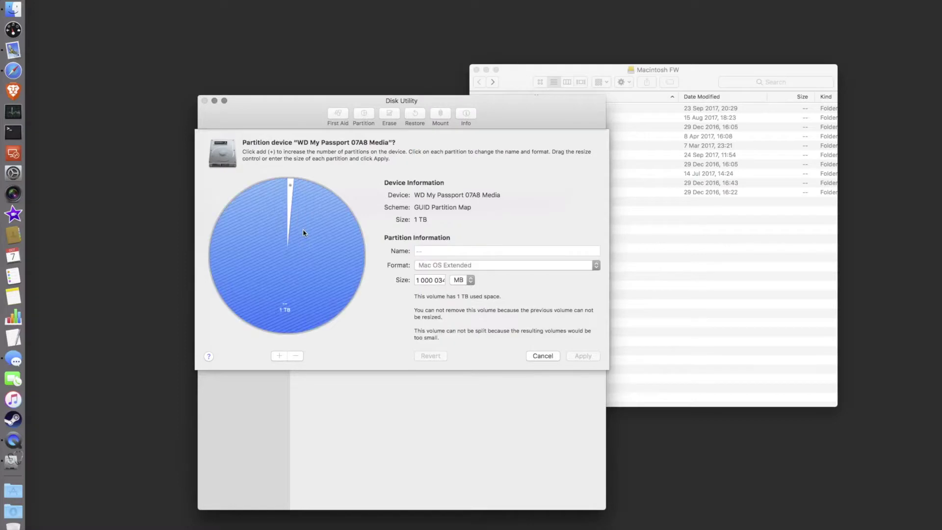
click(291, 188)
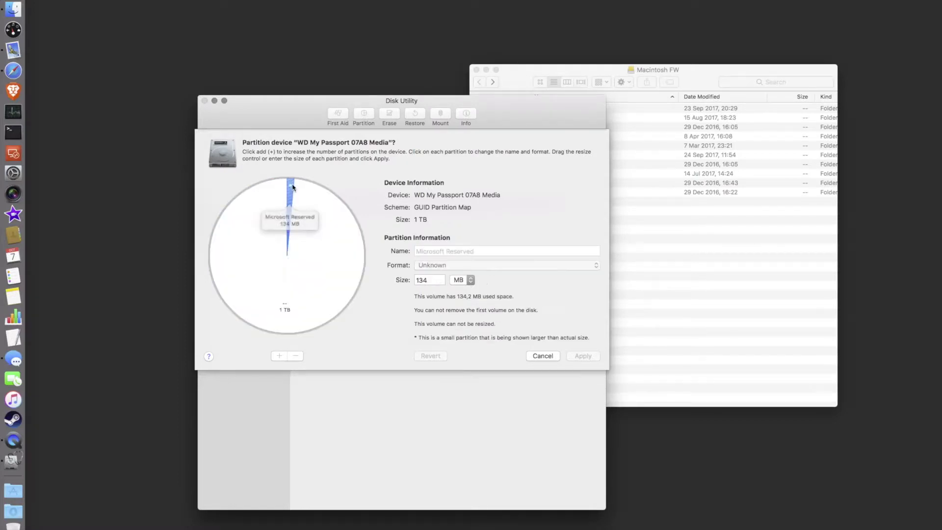
click(555, 354)
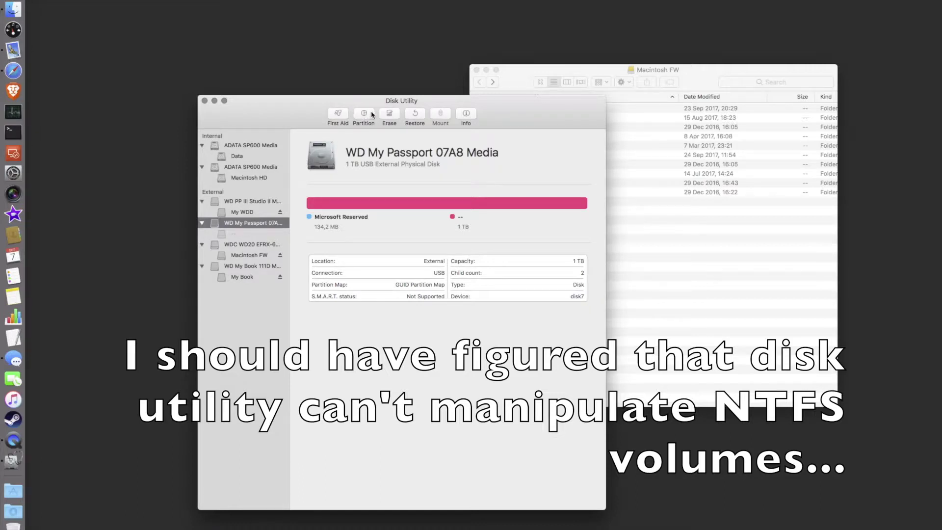
- Prepare to erase the whole WD My Passport 07A8 Media drive under the name BKP pre SSD
click(389, 117)
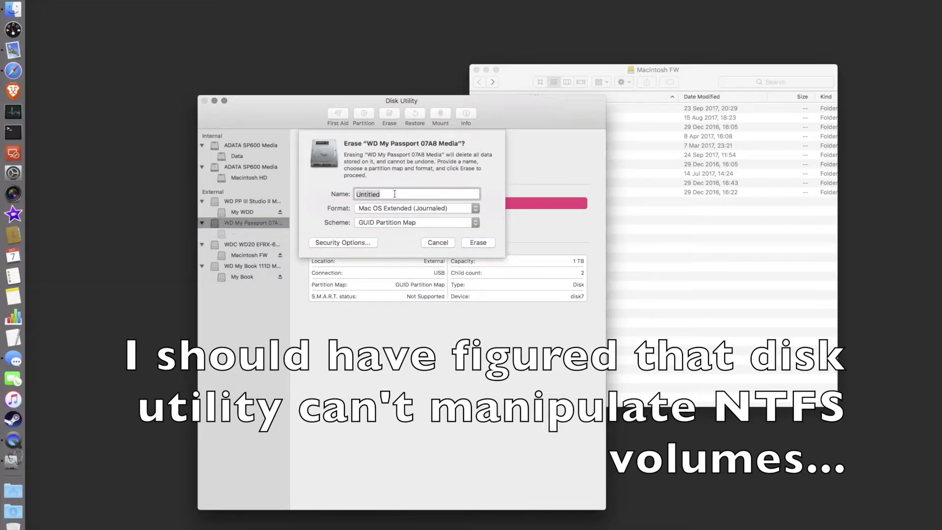
text(BKP PRe)
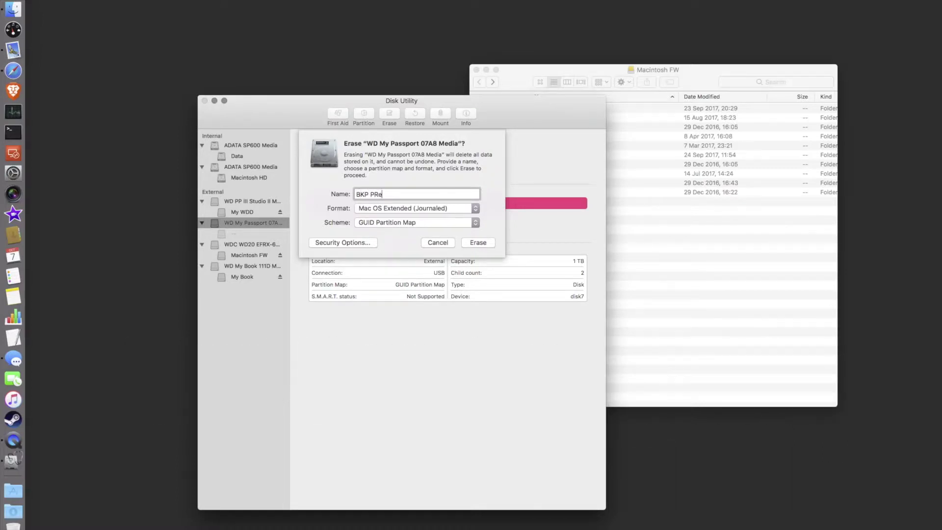
key(BackSpace)
key(BackSpace)
key(BackSpace)
text(pre ss)
key(BackSpace)
key(BackSpace)
text(SSD)
- Erase the drive with the Apple Partition Map scheme, review the operation's details, and close Disk Utility
click(433, 222)
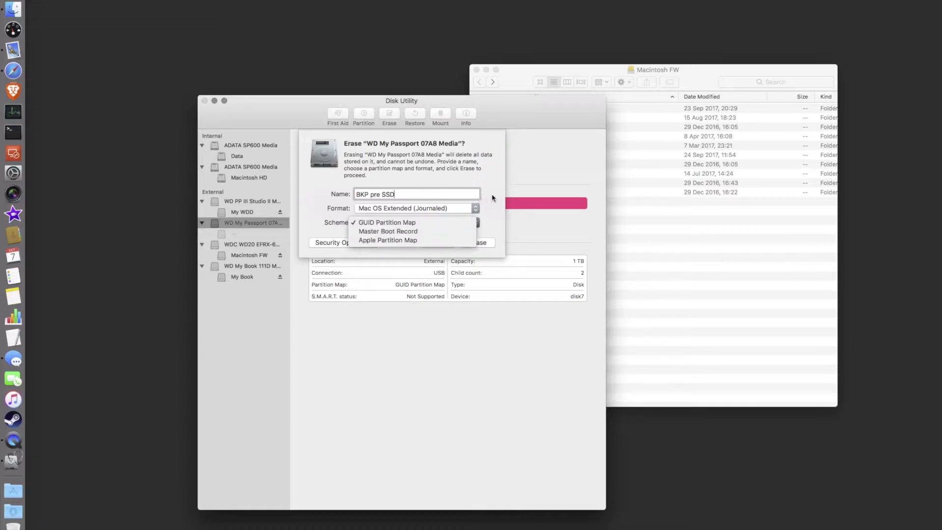
click(447, 241)
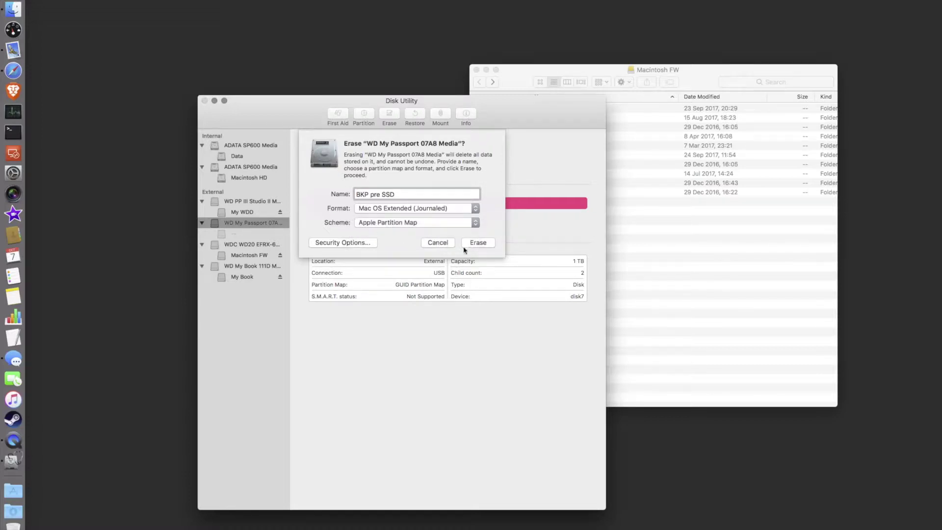
click(476, 243)
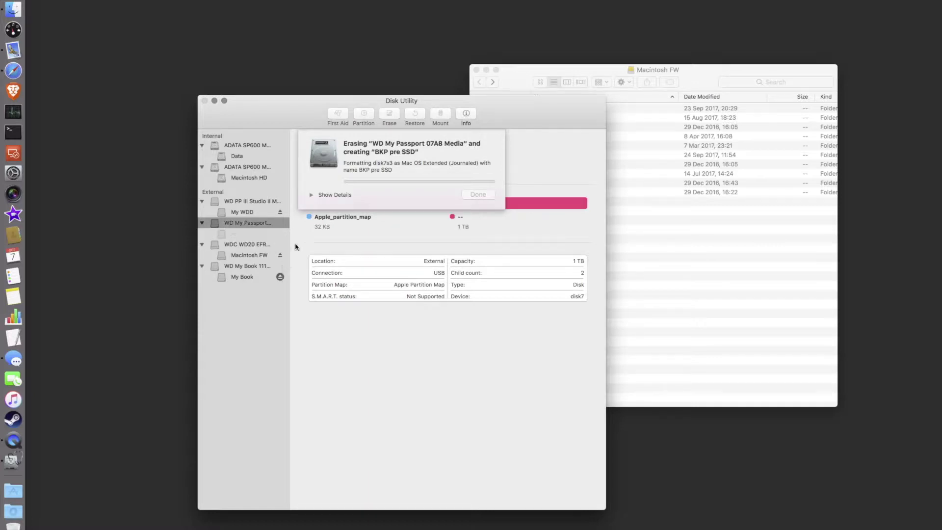
click(312, 195)
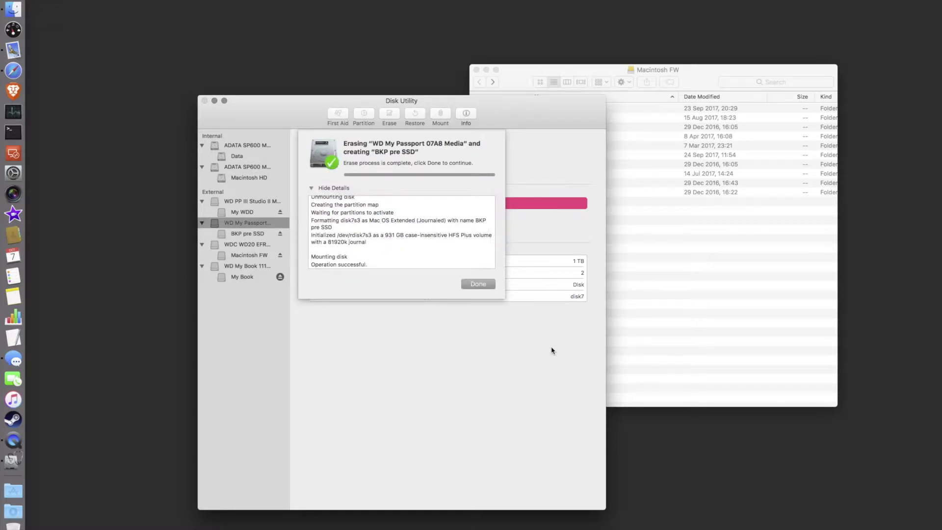
click(479, 284)
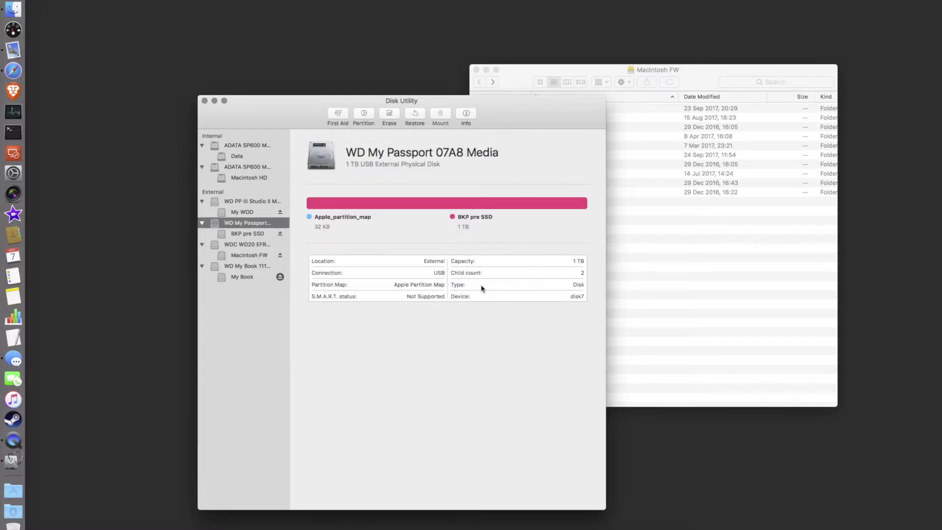
click(205, 101)
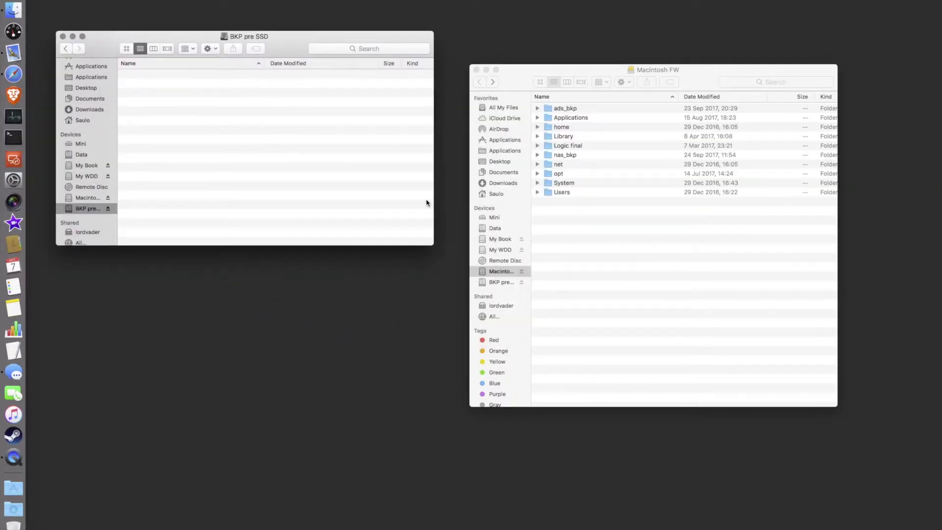
- Copy the ads_bkp, Logic final and nas_bkp folders from Macintosh FW to the BKP pre SSD volume
click(573, 157)
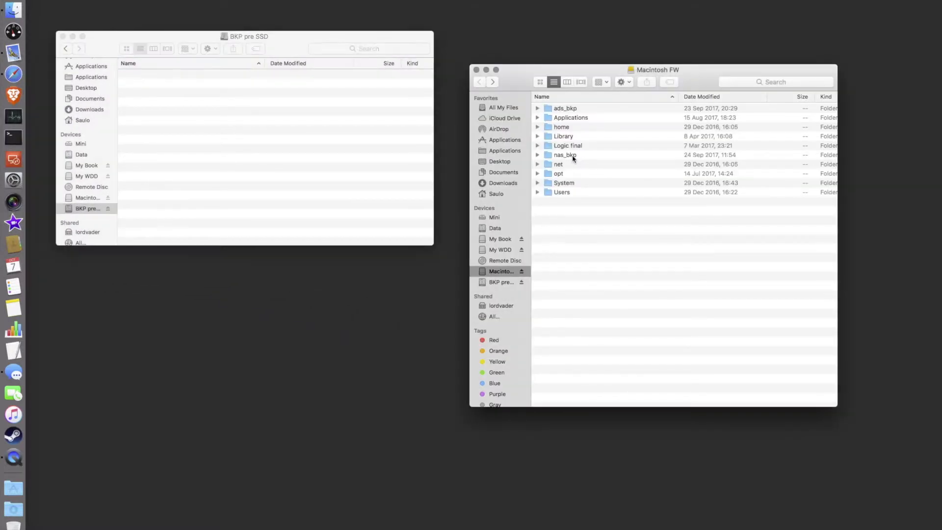
click(573, 156)
super+click(572, 146)
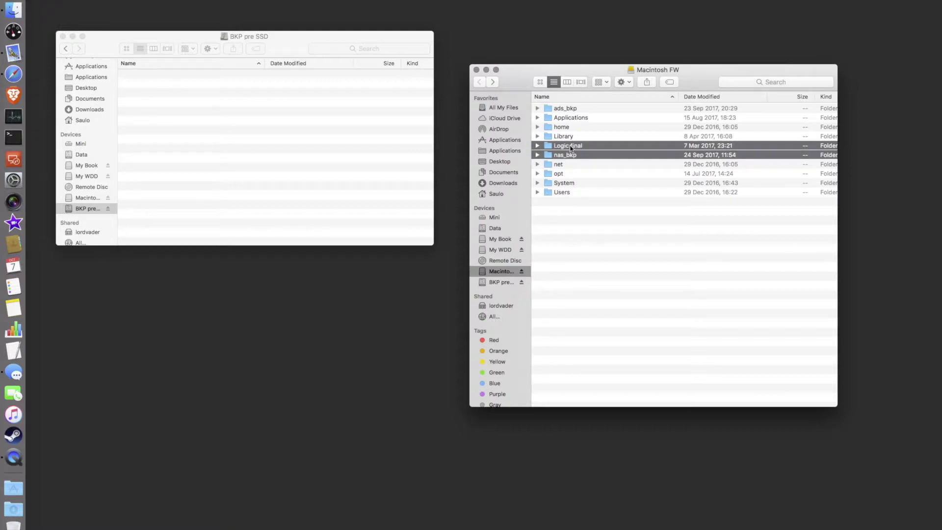
super+click(573, 109)
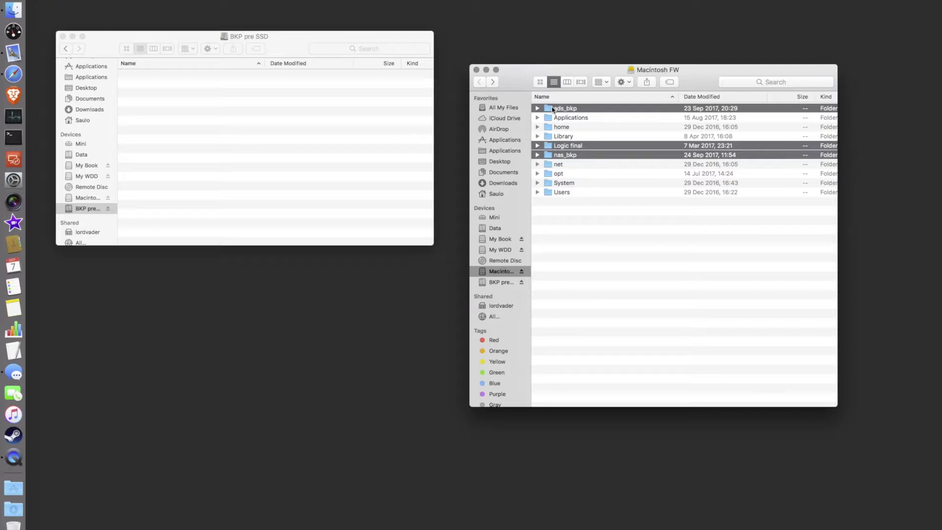
drag(552, 109, 249, 103)
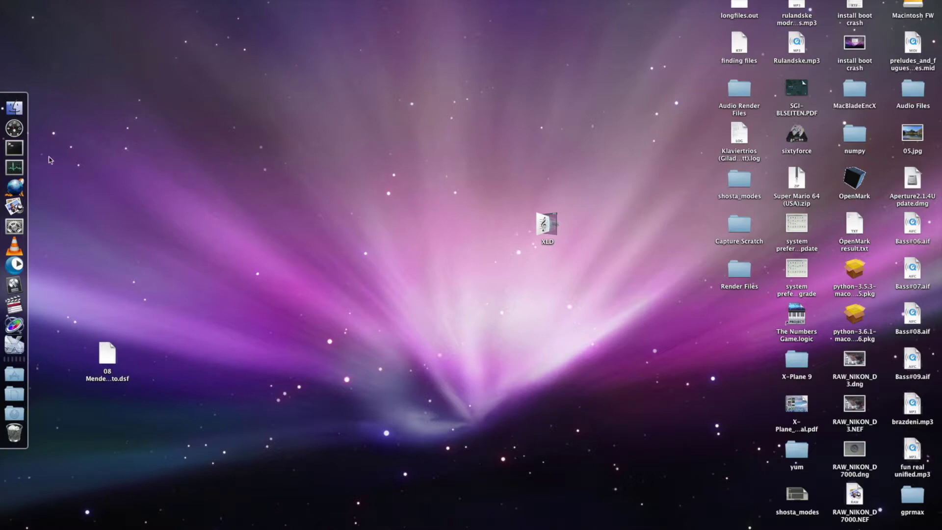
- In Logic, dismiss the missing Yamaha CP4 STAGE MIDI port warning and stop it from showing again
click(9, 150)
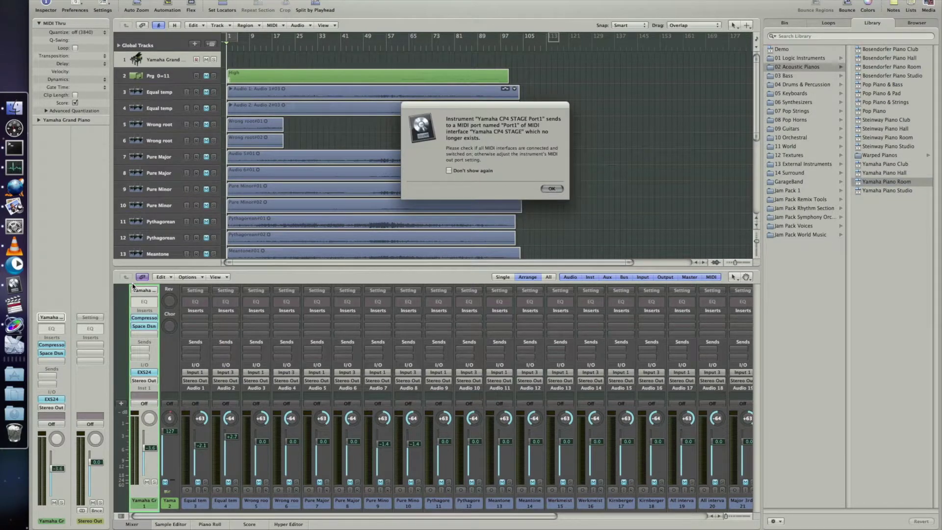
click(449, 171)
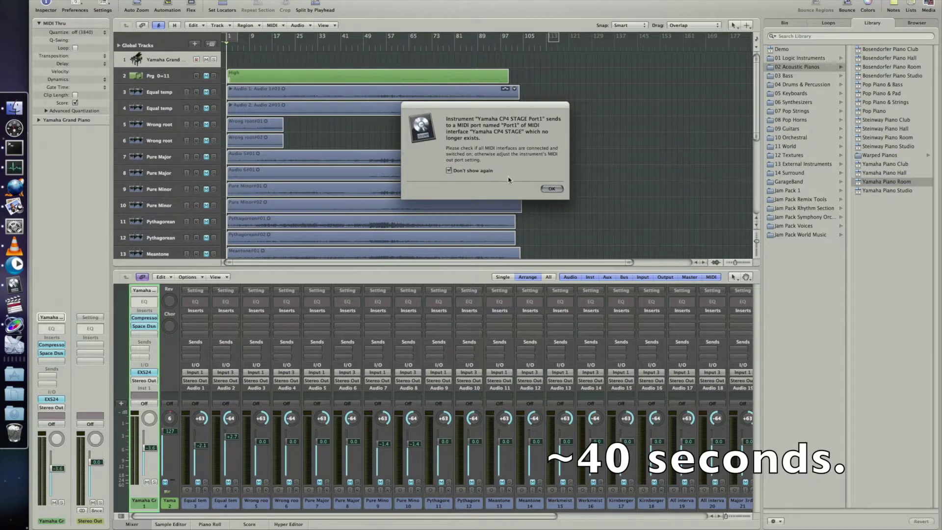
click(551, 189)
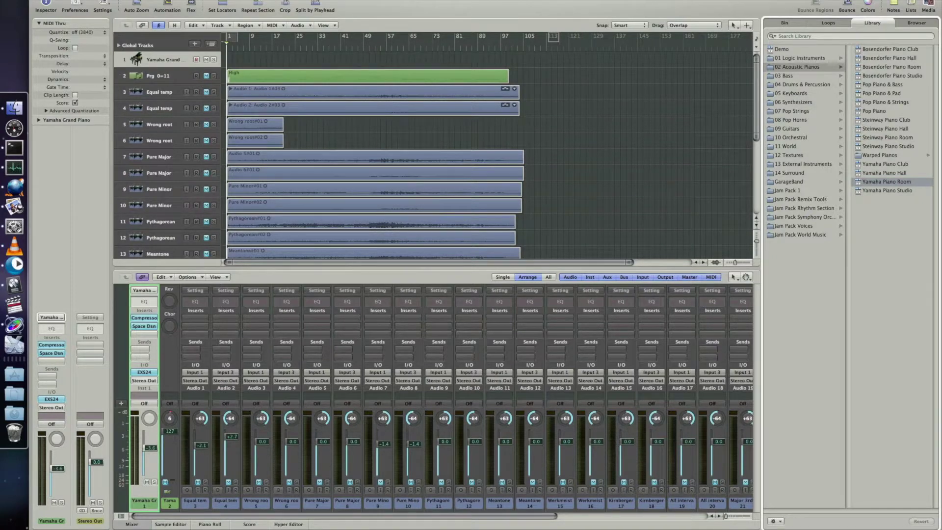
- Shut down the computer and confirm the shutdown
click(15, 2)
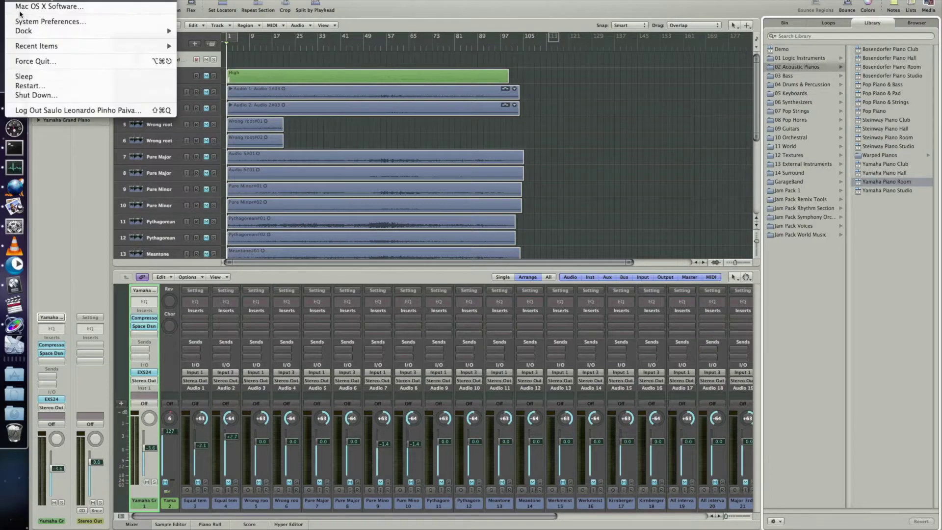
click(25, 96)
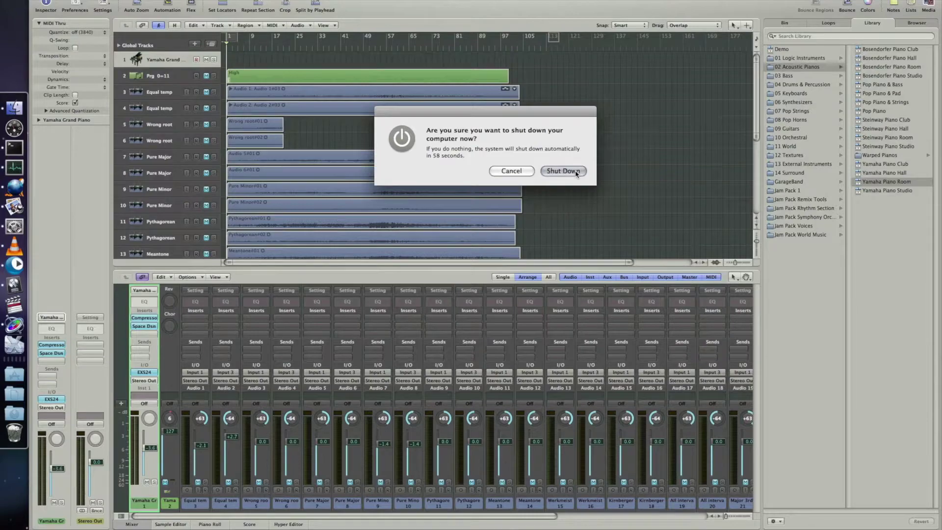
click(577, 173)
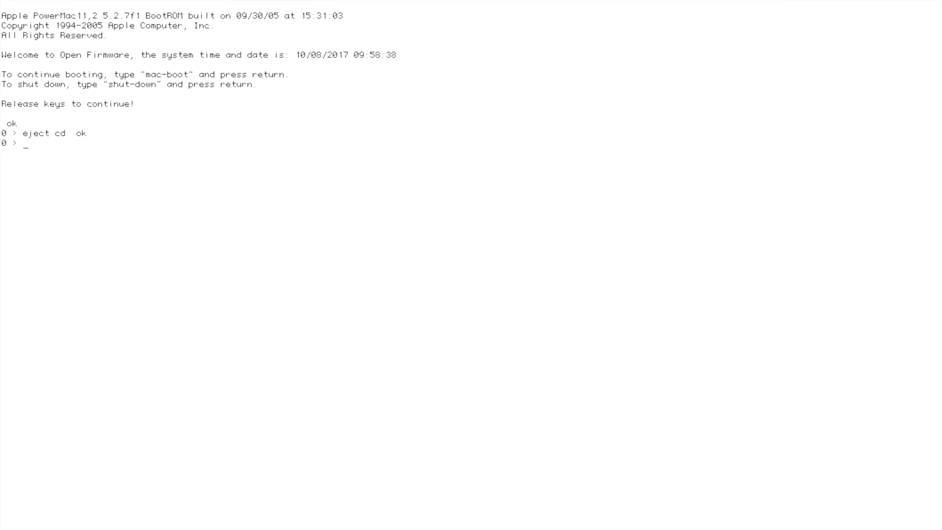
- Continue booting from the Open Firmware prompt with the mac-boot command
text(mac)
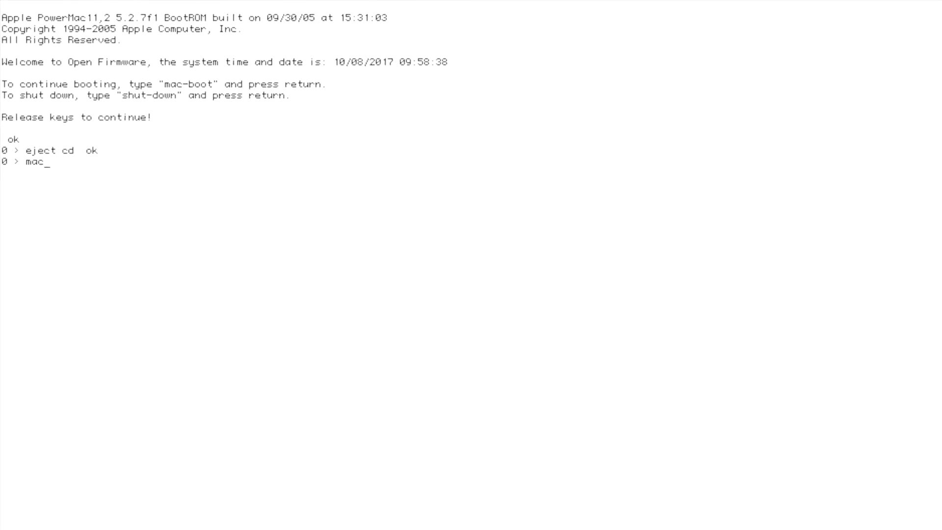
text(-boo)
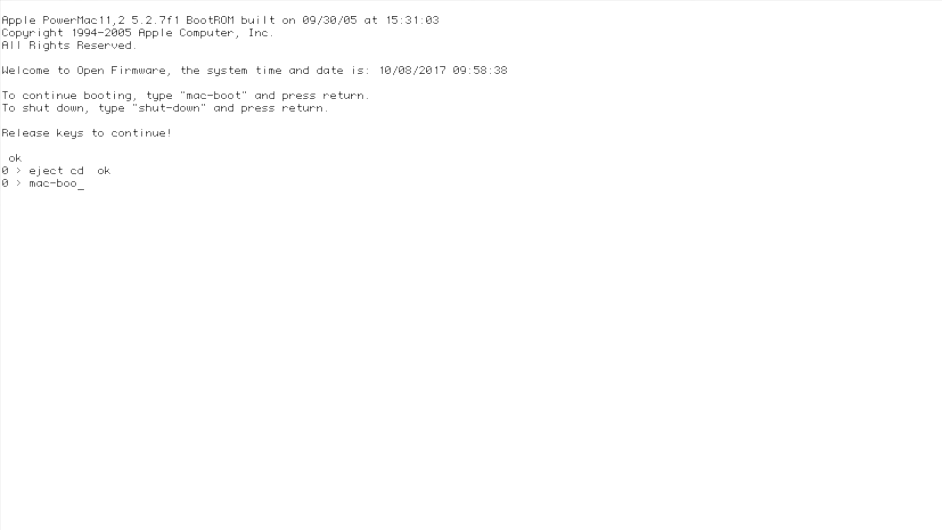
text(t)
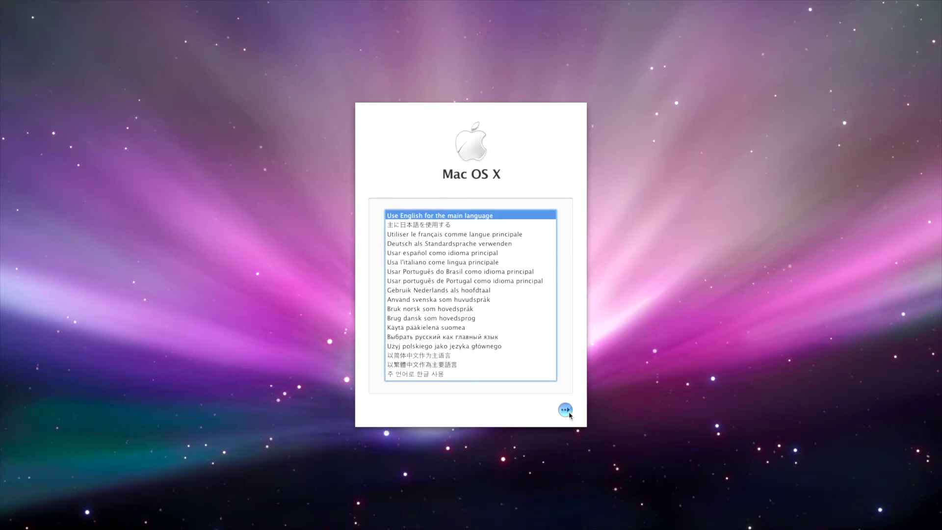
- Use English as the main language and open Disk Utility from the Mac OS X Leopard installer
click(565, 409)
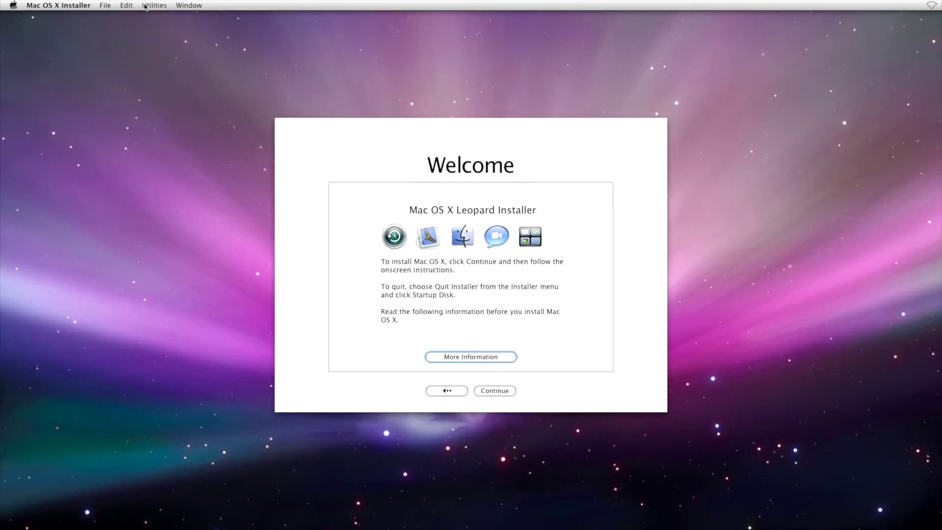
click(152, 6)
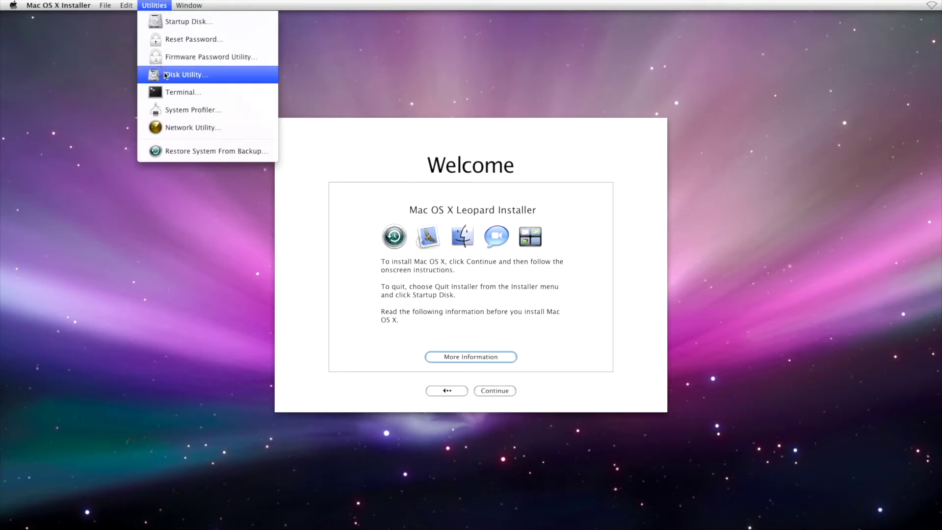
click(165, 75)
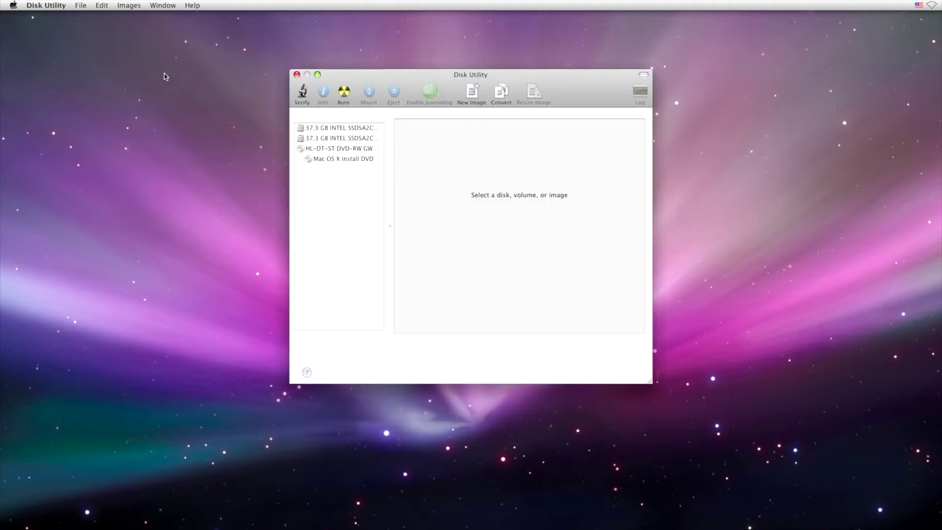
- Set up a RAID set named Boot RAID with the Striped RAID Set type for the Intel SSDs
click(316, 132)
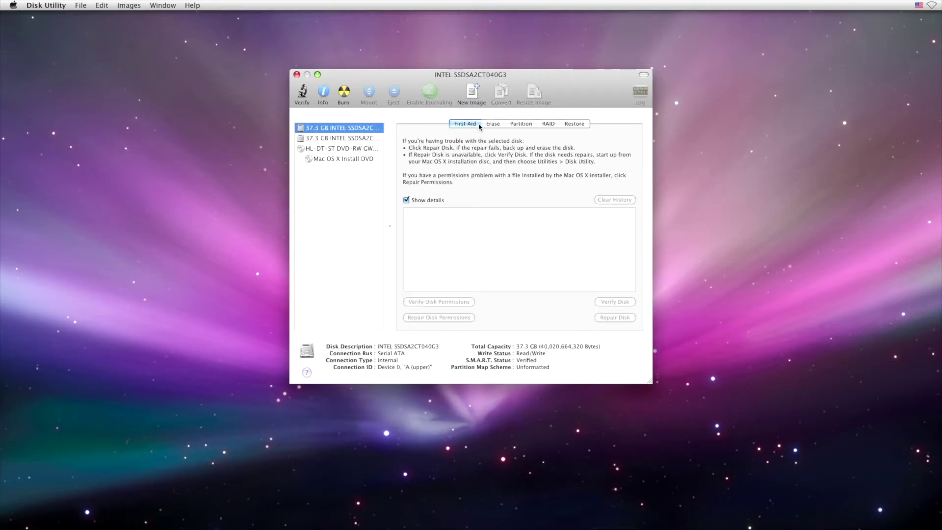
click(548, 126)
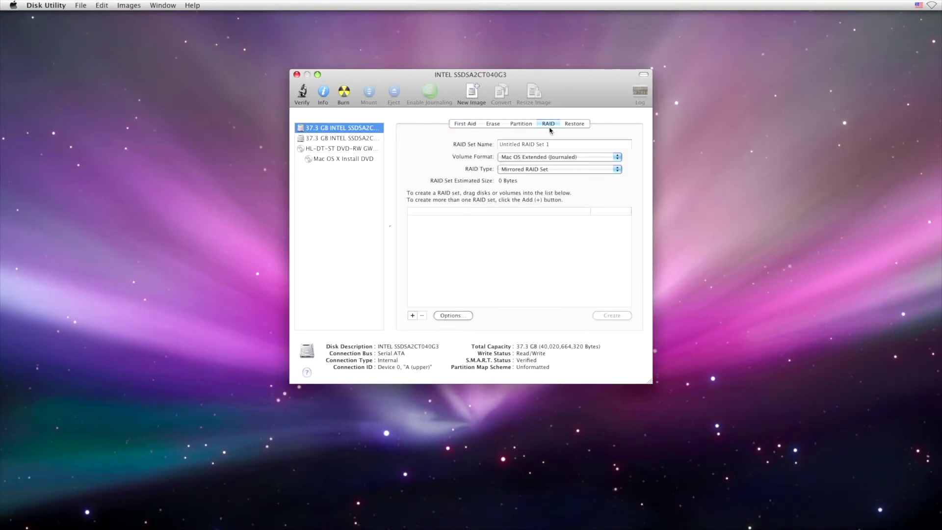
click(557, 147)
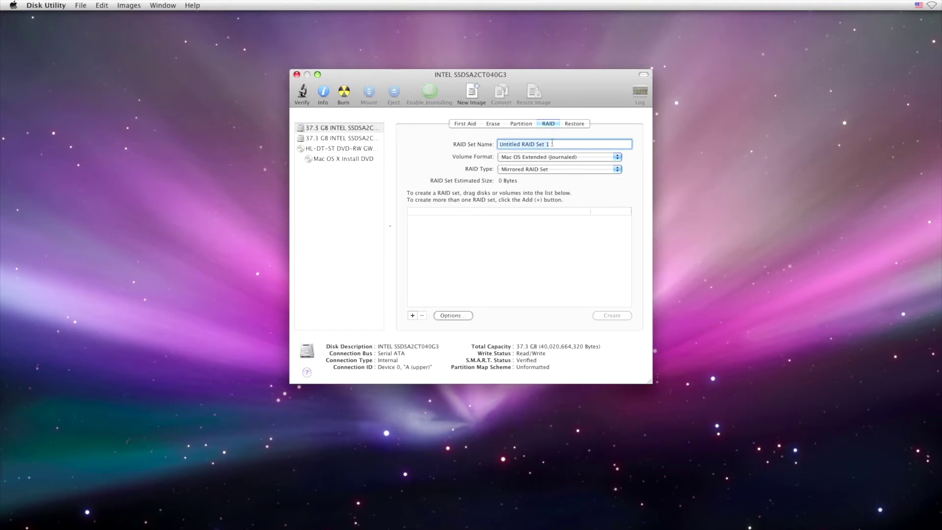
text(Boot RAID)
click(550, 170)
click(550, 177)
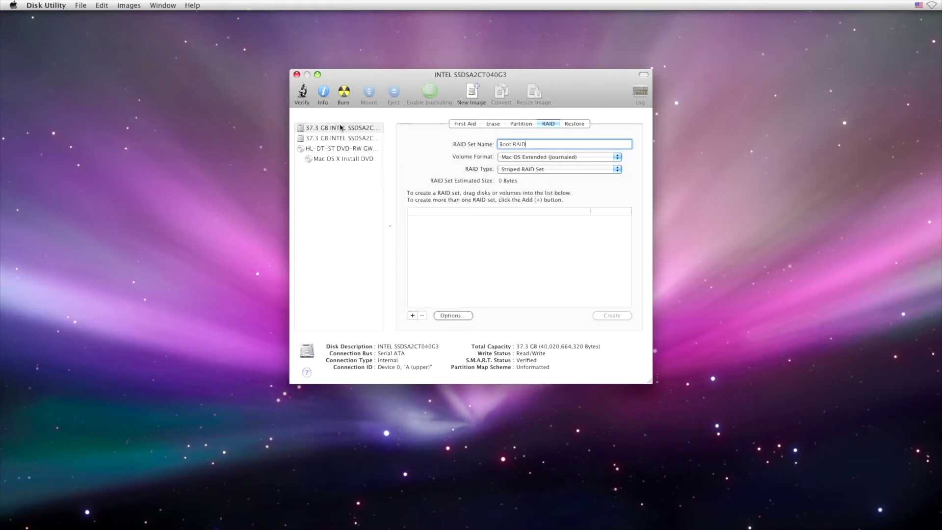
- Add both 37.3 GB Intel SSDs as members of the Boot RAID set
drag(340, 127, 443, 211)
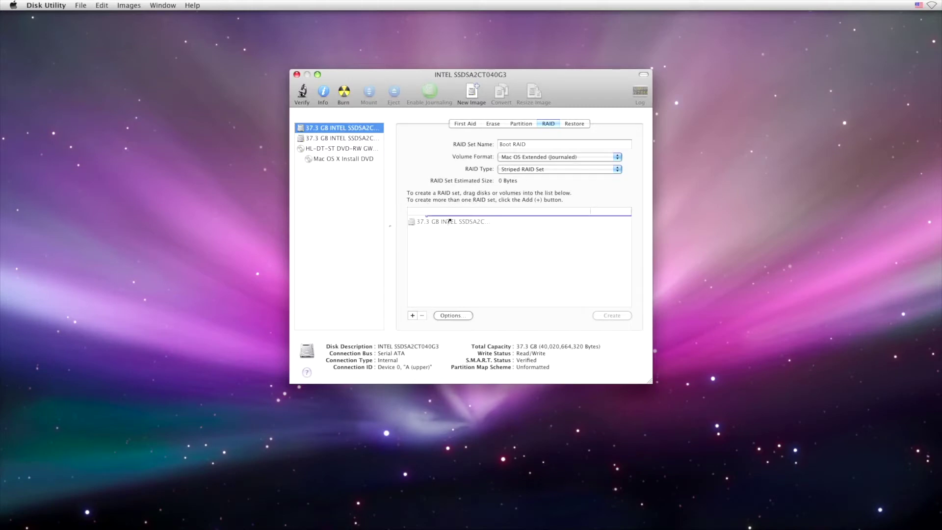
click(355, 137)
drag(355, 138, 470, 260)
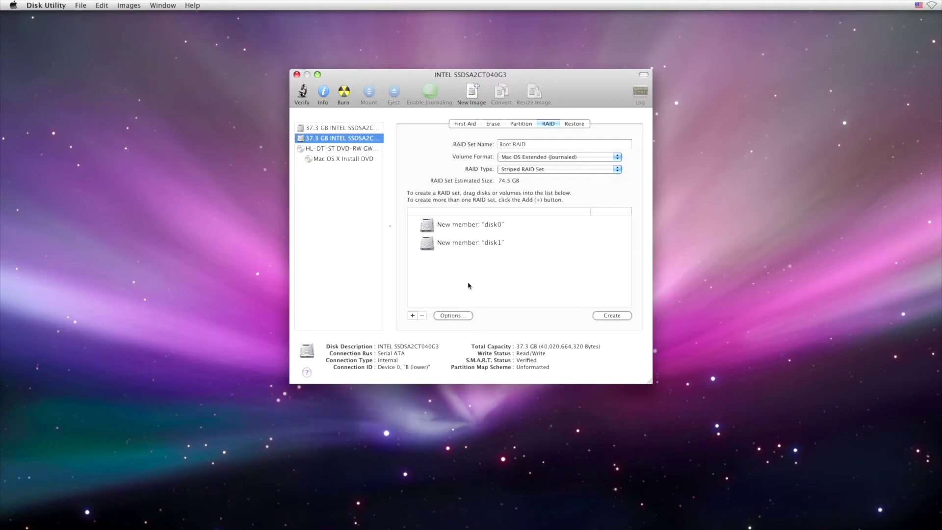
- Keep the RAID block size at 32K and create the striped Boot RAID set, accepting that both Intel SSDs are erased
click(466, 318)
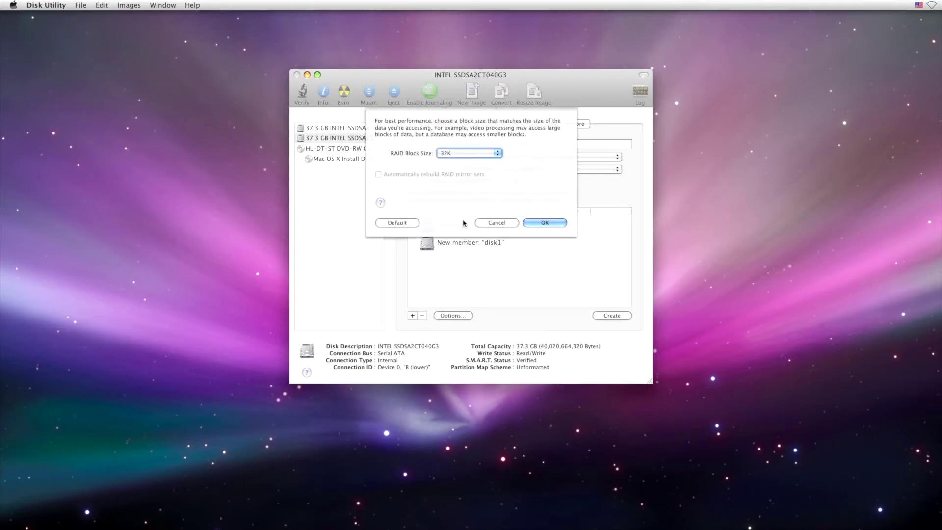
click(476, 152)
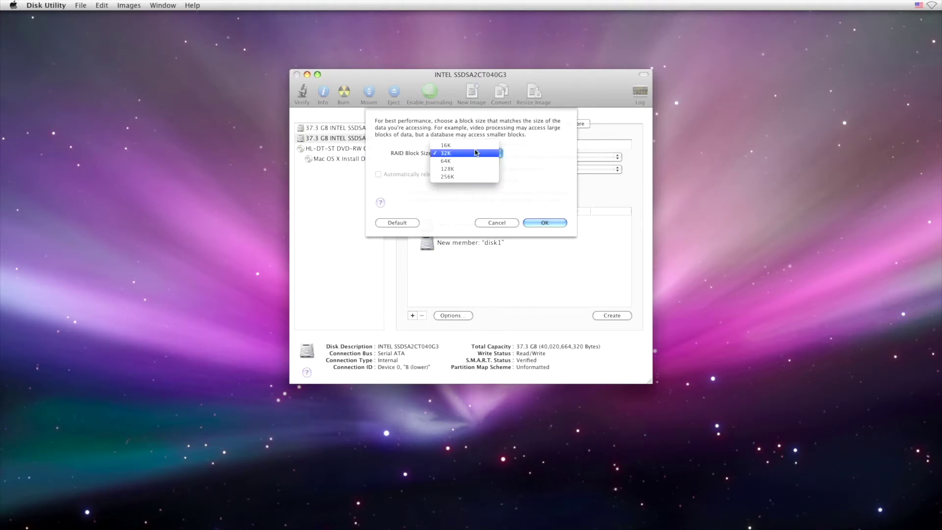
click(475, 152)
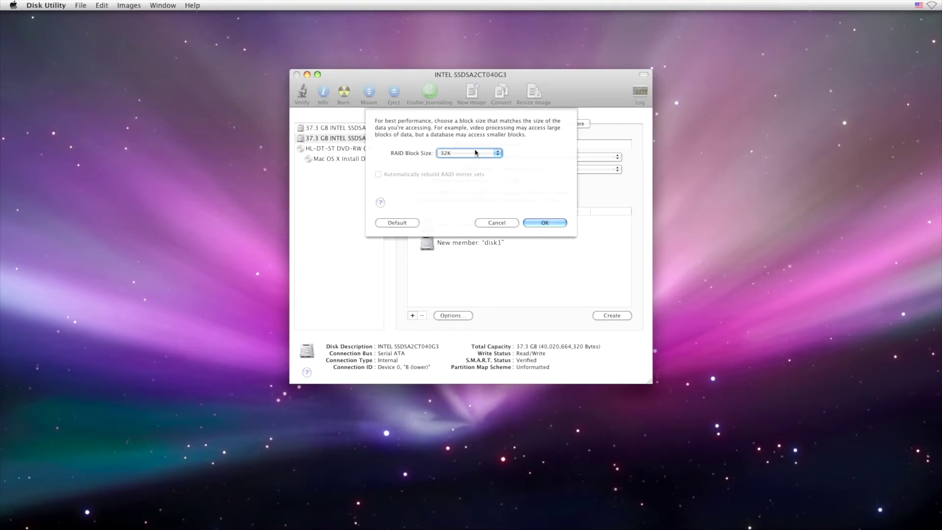
key(Return)
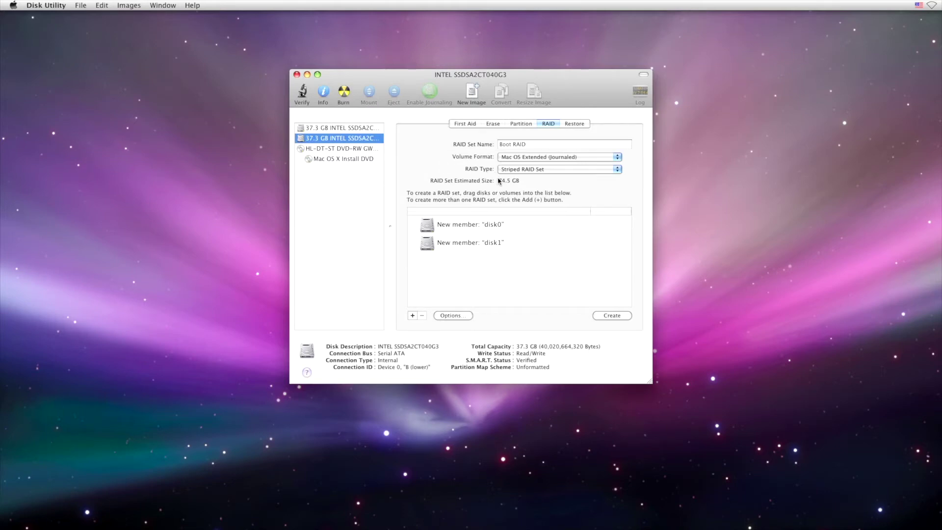
click(618, 319)
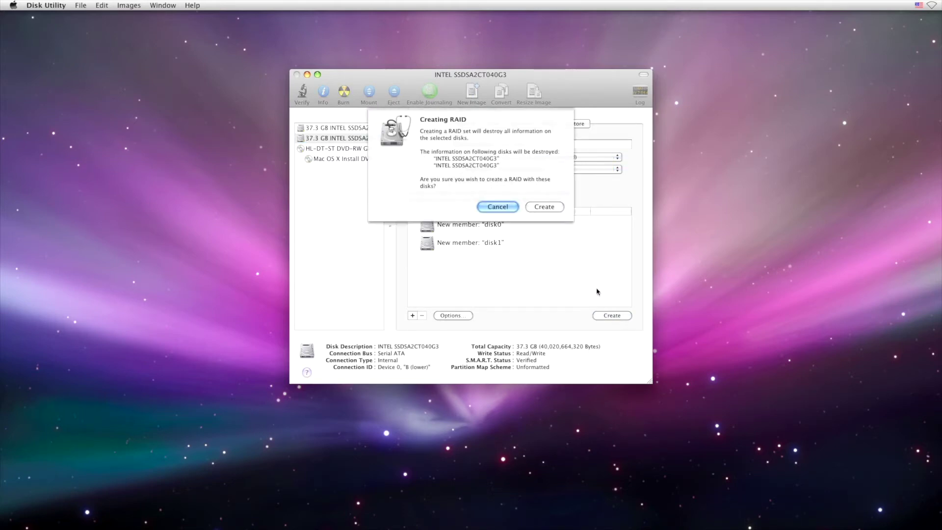
click(550, 207)
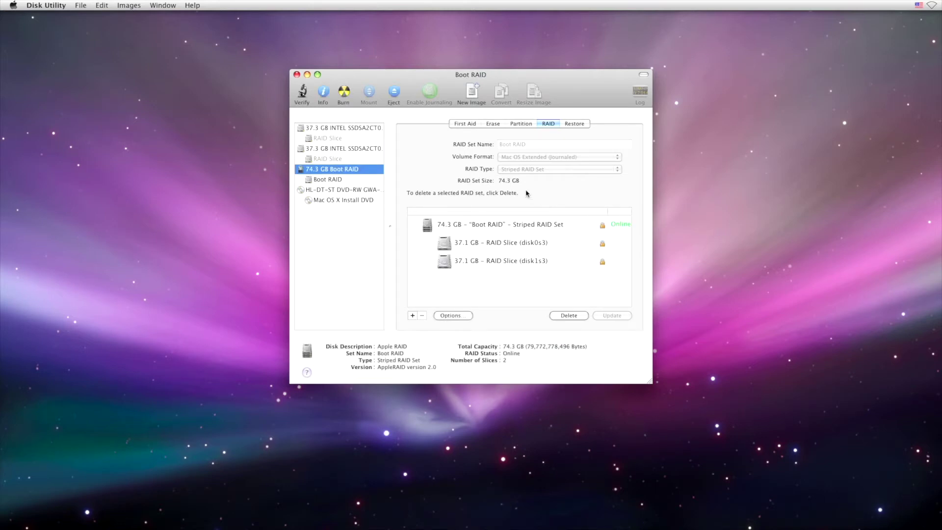
- Quit Disk Utility and proceed through the Leopard installer to the Install Summary with Boot RAID as the destination
key(super+q)
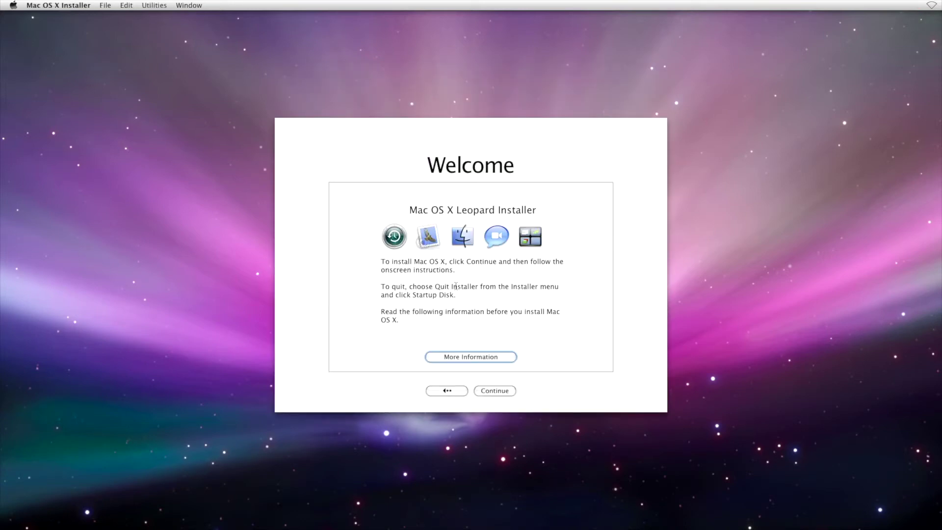
click(513, 392)
click(581, 388)
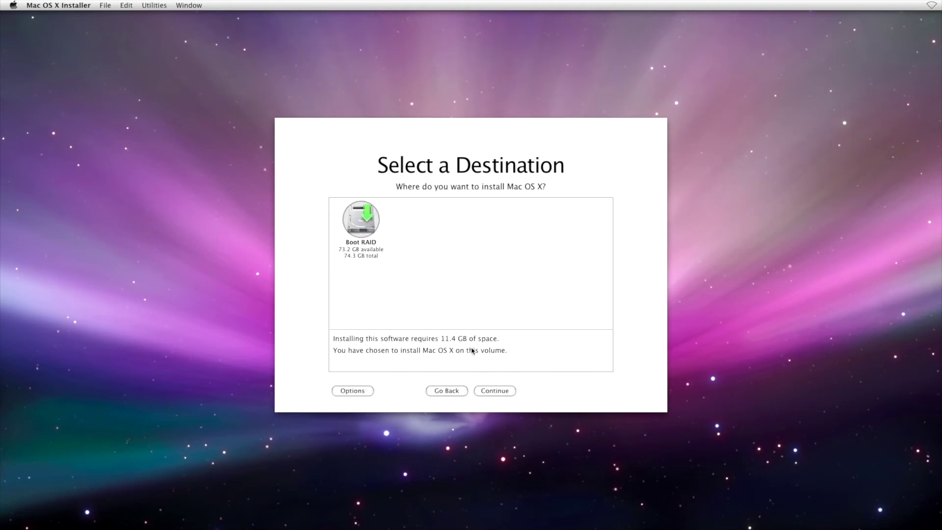
click(363, 392)
click(496, 391)
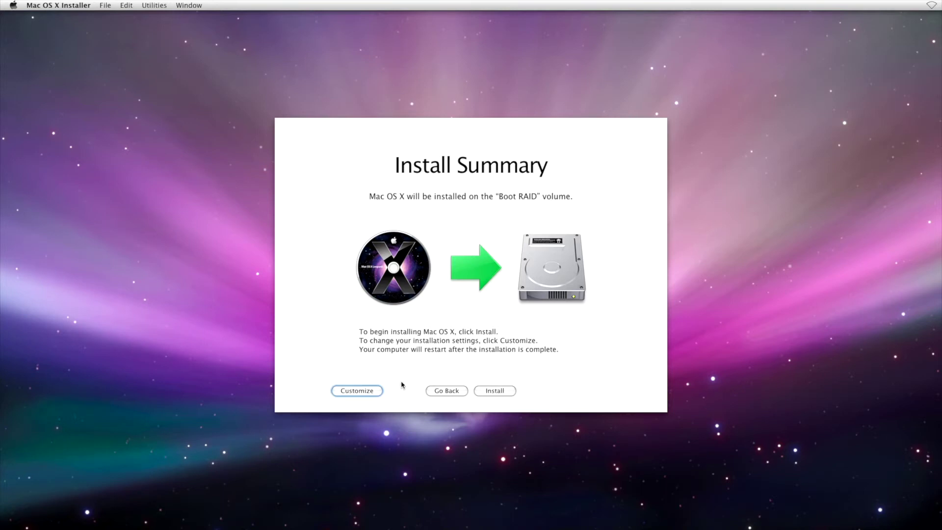
- Customize the Mac OS X installation to leave out the Printer Drivers and Language Translations packages
click(370, 395)
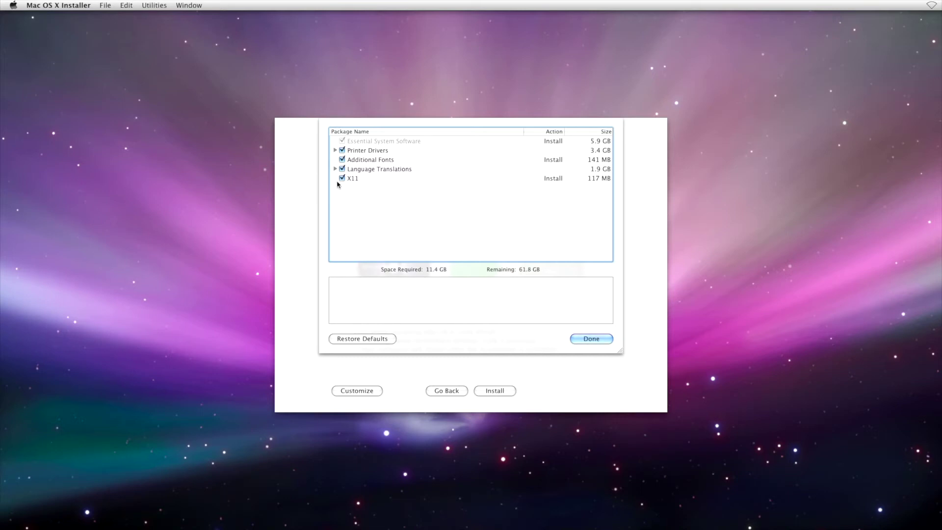
click(343, 152)
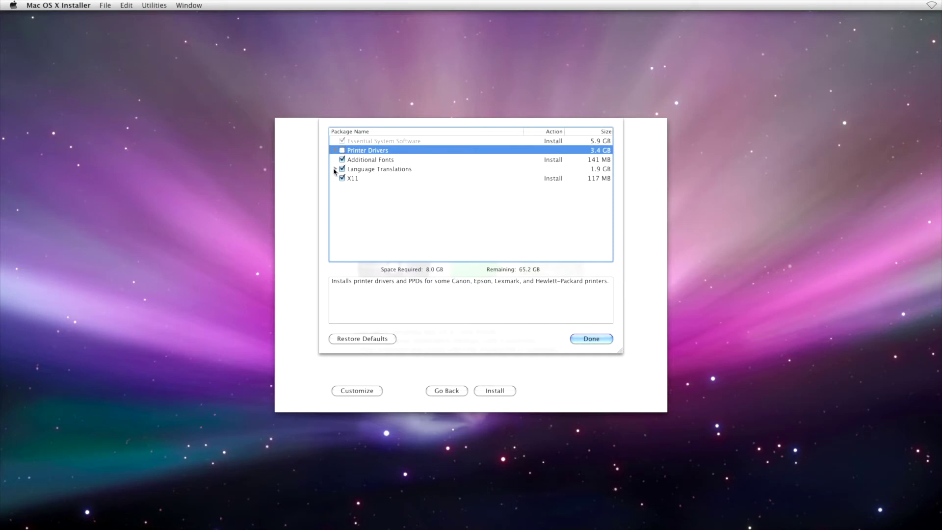
click(334, 169)
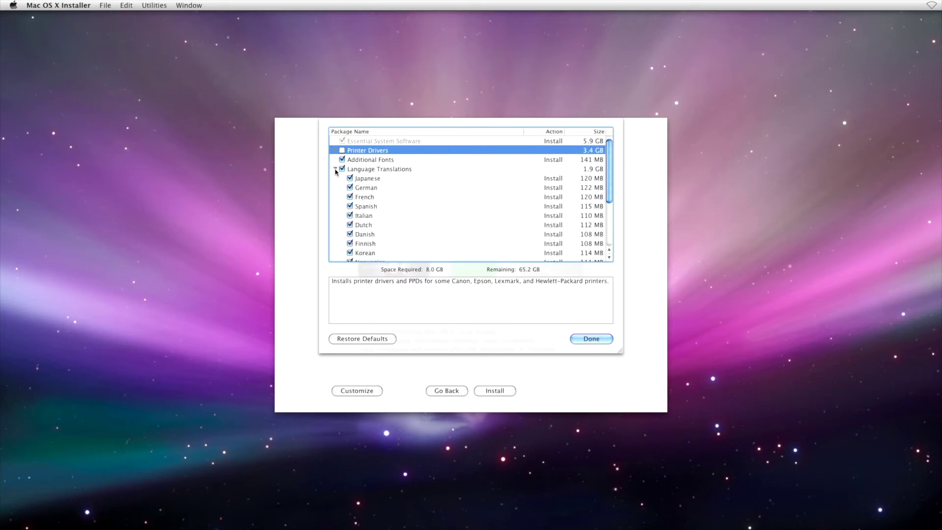
drag(345, 170, 348, 175)
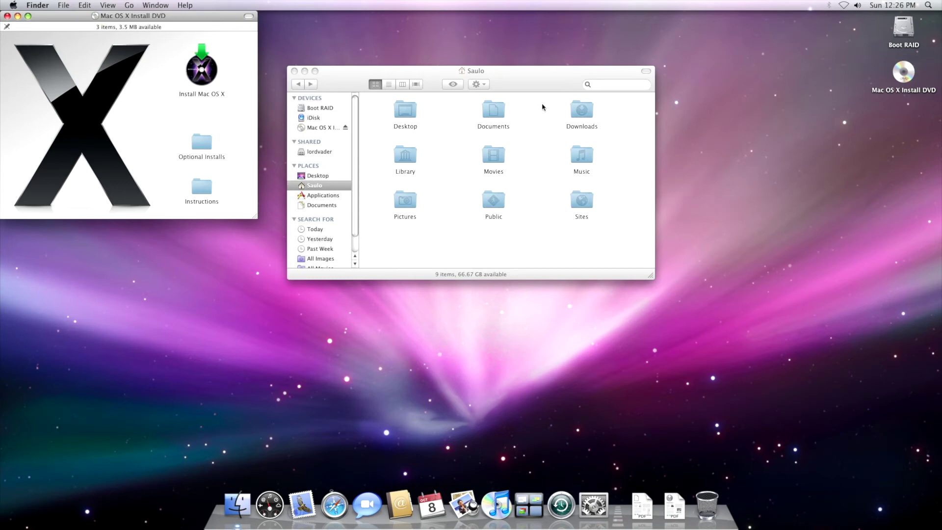
- Close the home folder window and eject the Mac OS X Install DVD
click(543, 107)
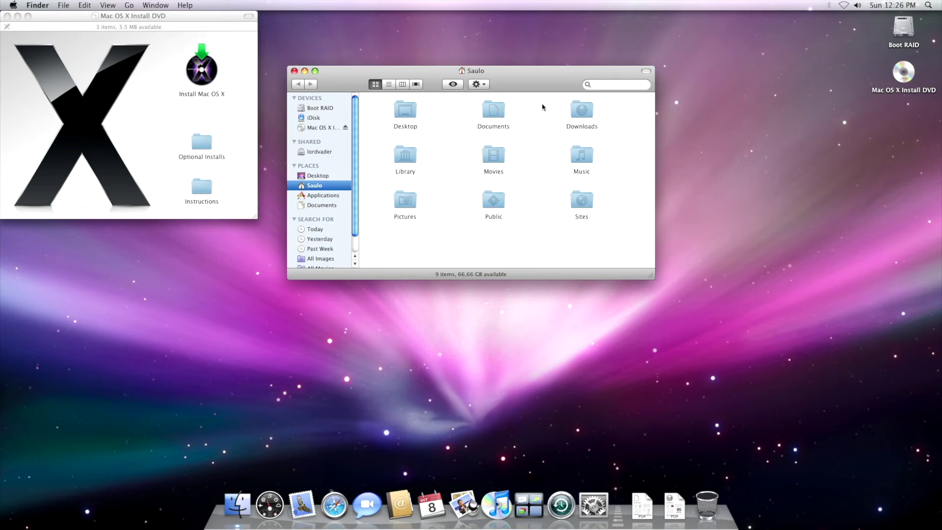
key(super+w)
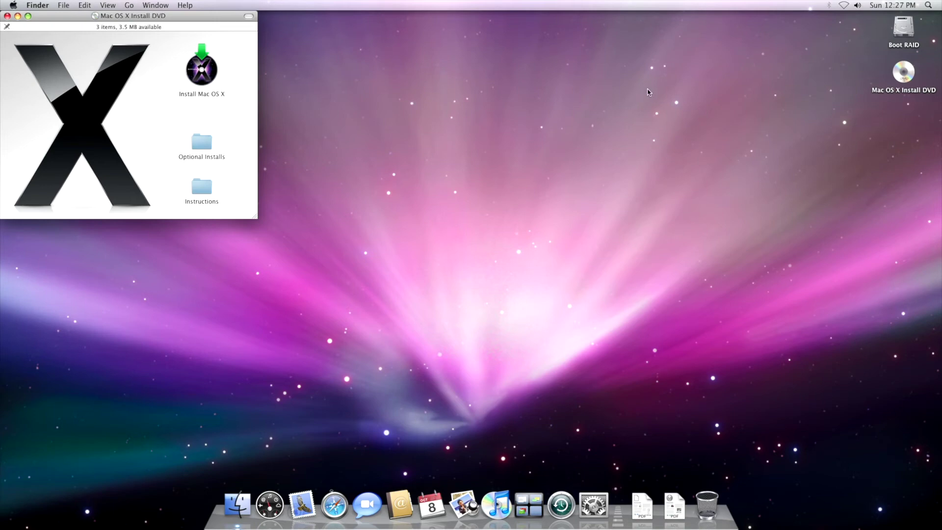
key(XF86Eject)
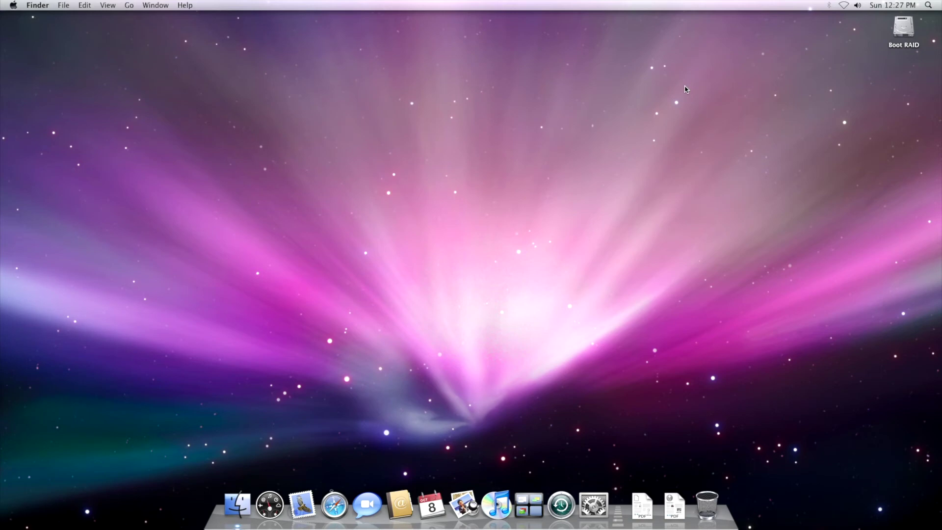
key(XF86Eject)
- Check for software updates, exclude iTunes 10.6.3 and start installing only Mac OS X Update Combined 10.5.8
click(14, 6)
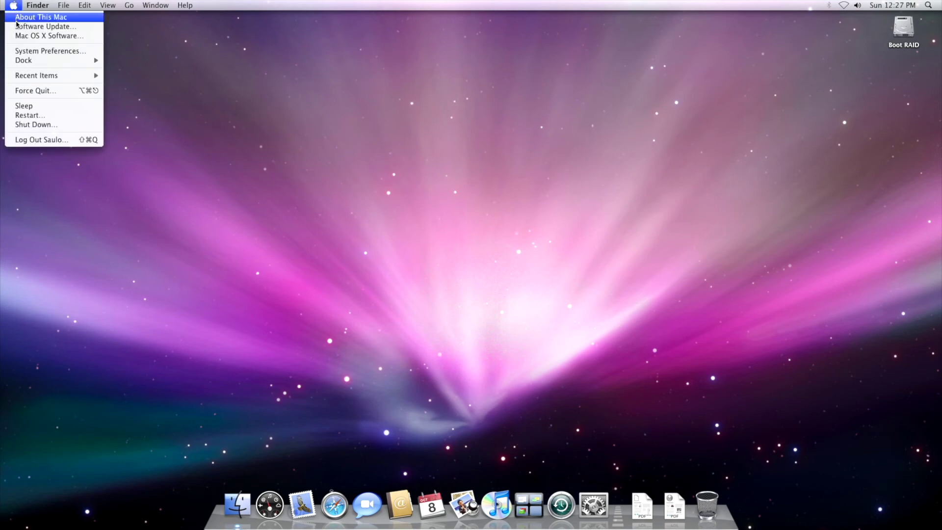
click(17, 26)
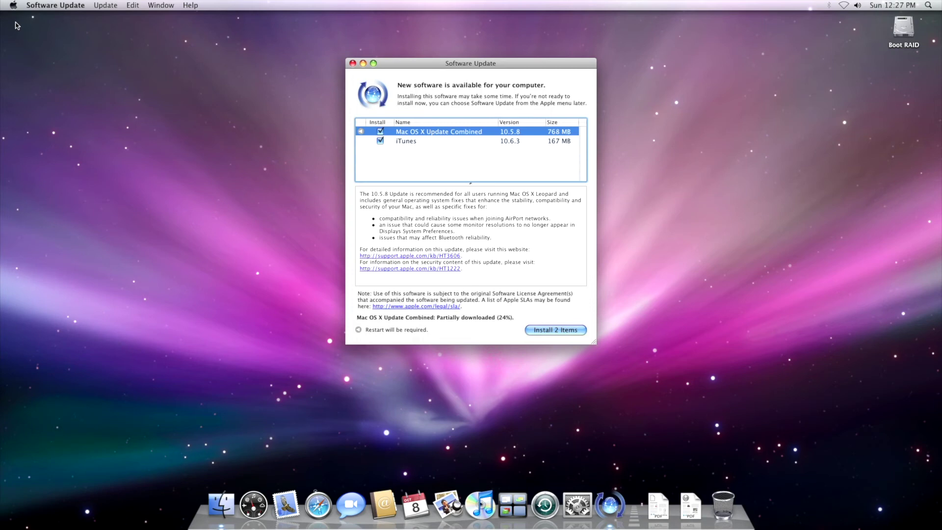
key(Down)
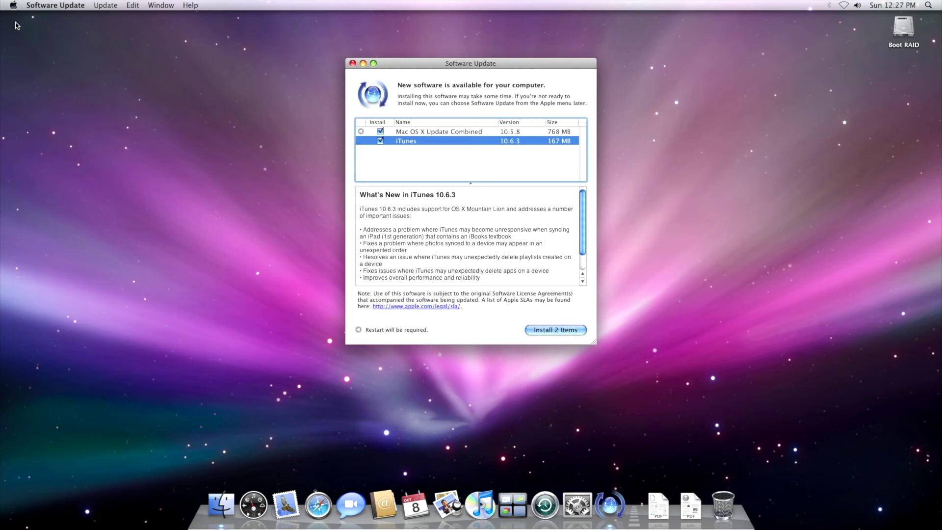
key(space)
key(Return)
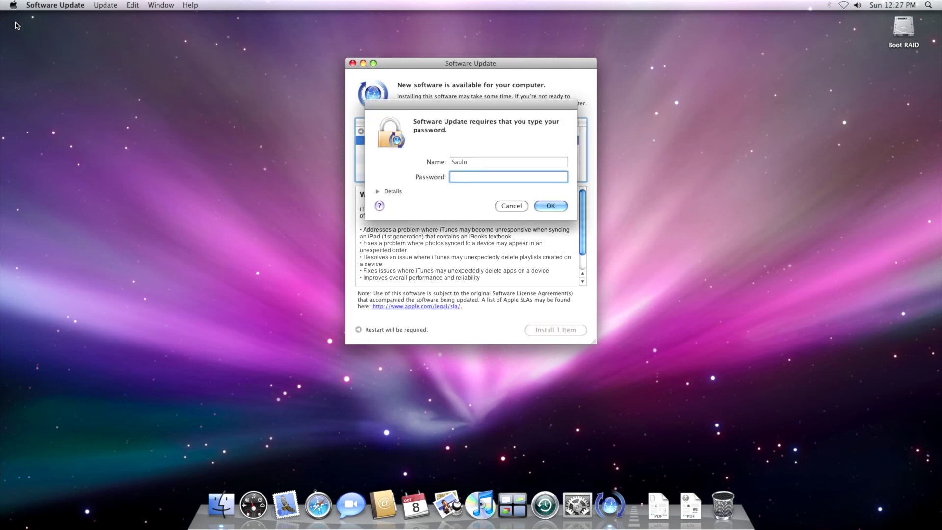
- Authorize the update with the account password and agree to both software licenses to begin the download
text(•••••••••)
key(Return)
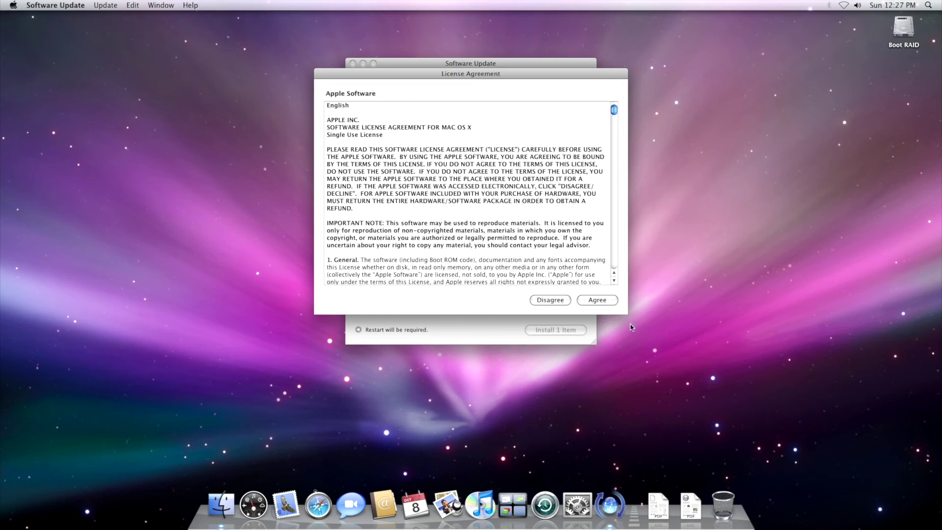
click(611, 305)
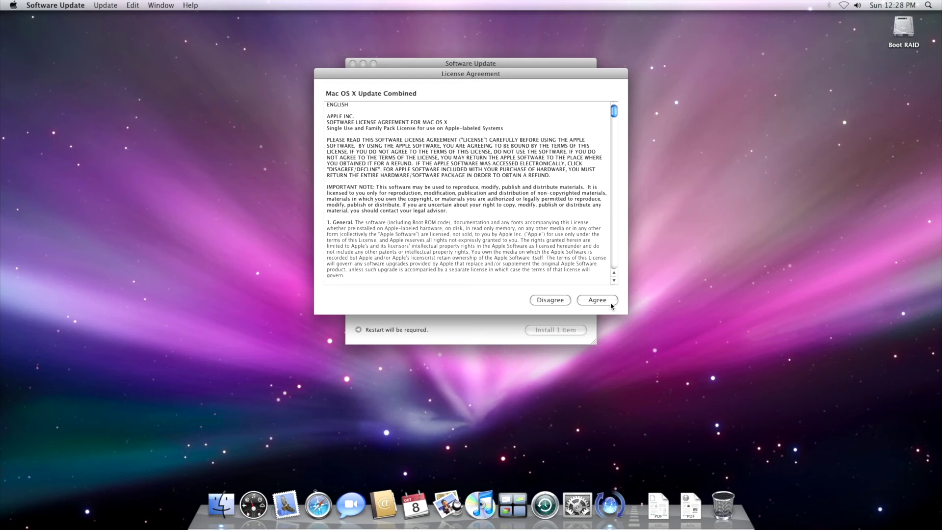
click(611, 303)
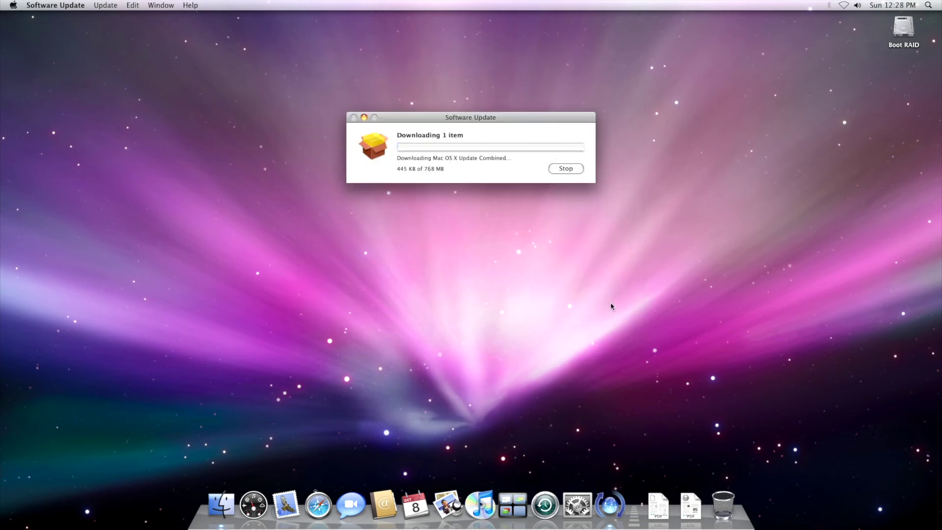